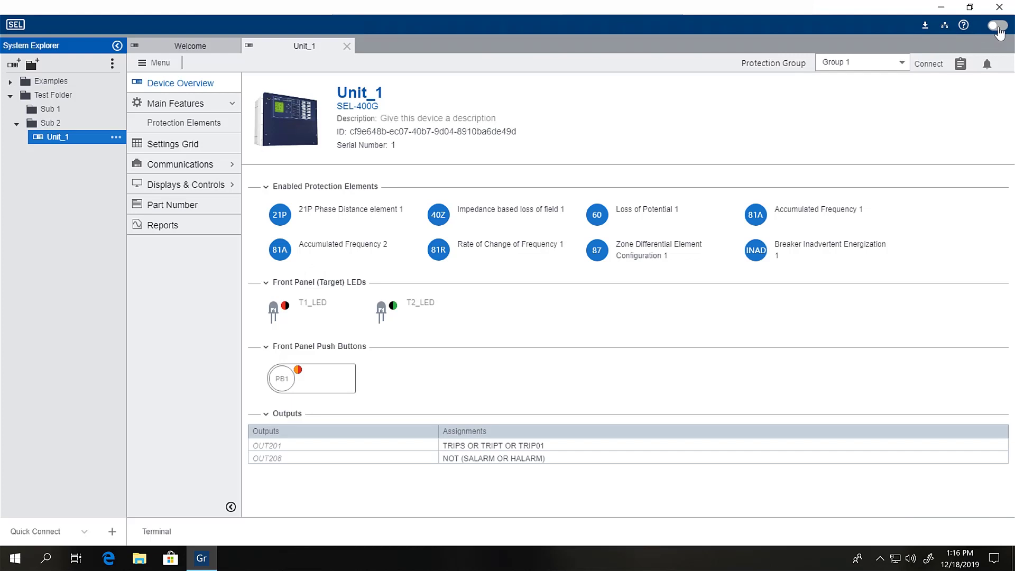
# Step: Turn on the dark theme with the top-right toggle while Unit_1's SEL-400G overview is open
pyautogui.click(998, 26)
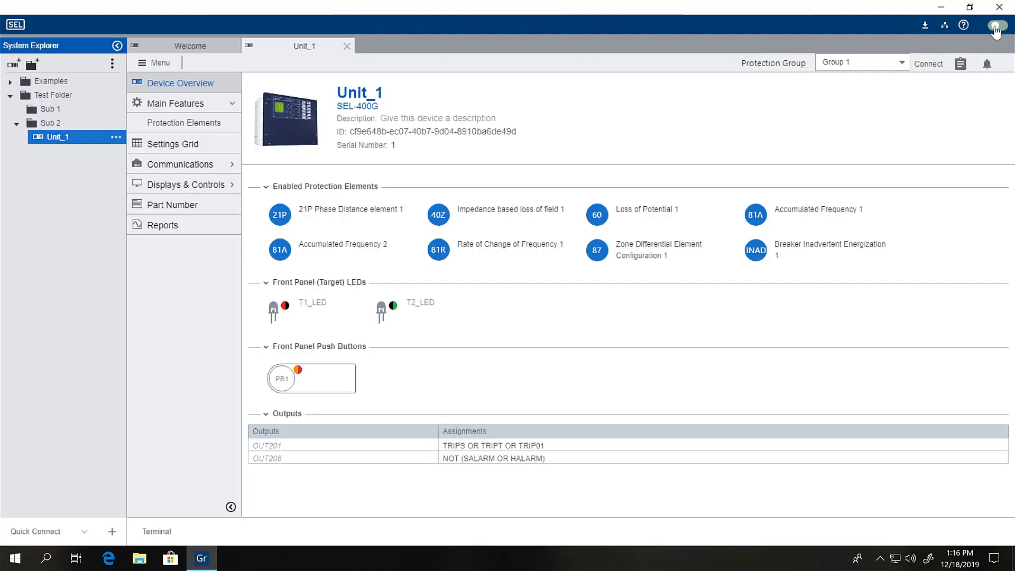
# Step: Switch back to the light theme, then collapse and re-expand the System Explorer panel
pyautogui.click(997, 27)
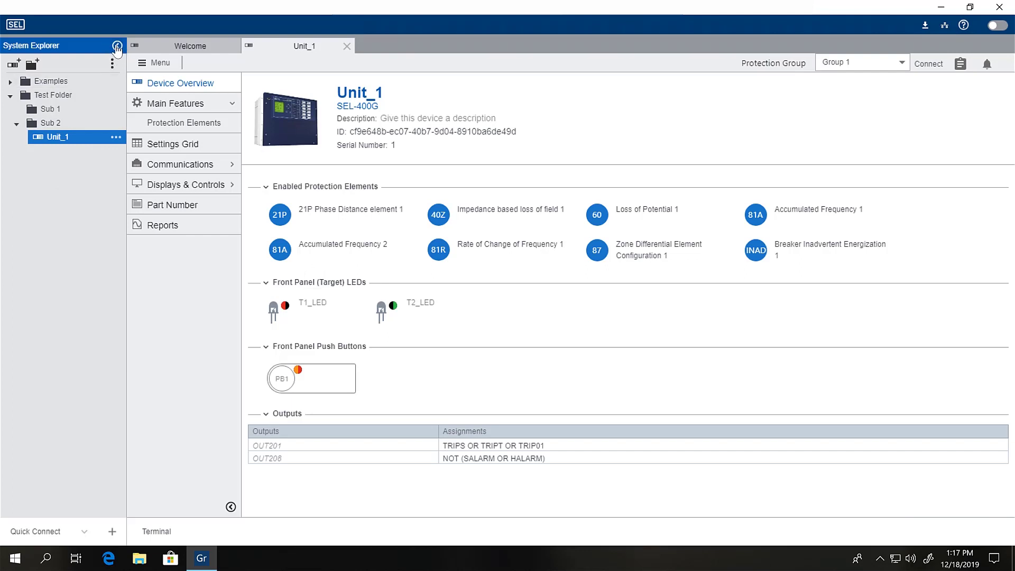
pyautogui.click(117, 46)
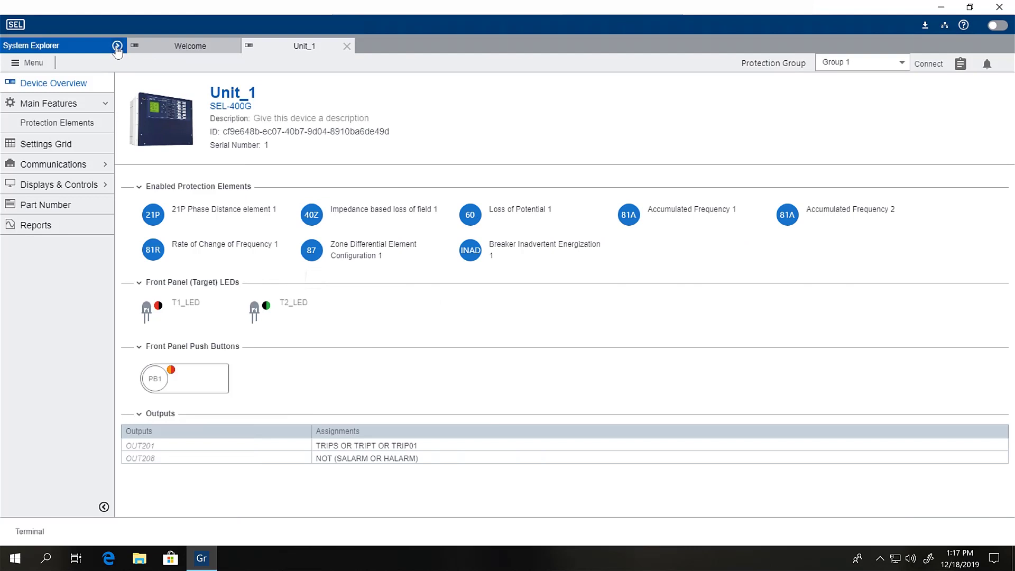
pyautogui.click(117, 46)
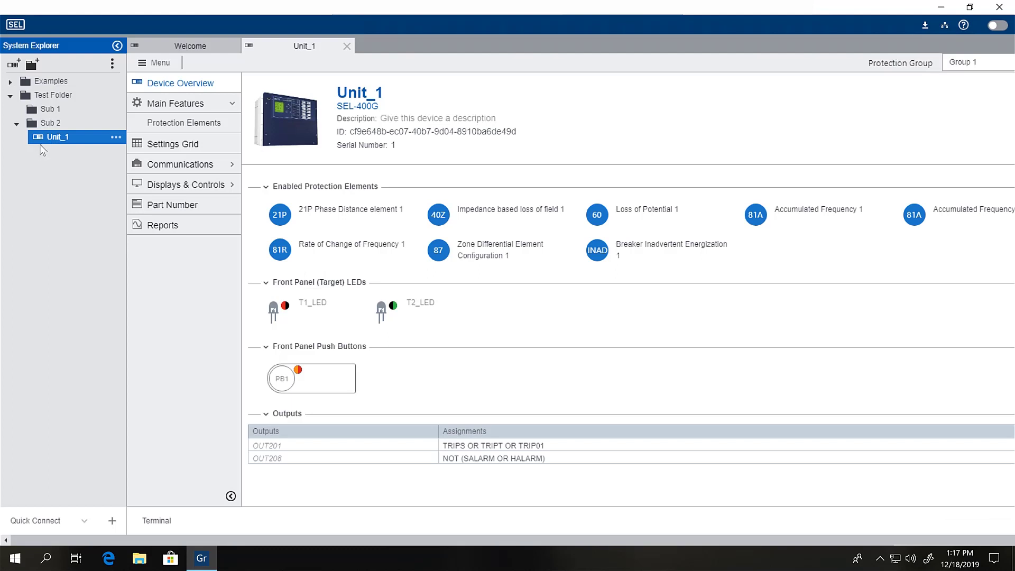
# Step: Collapse Test Folder, expand Examples to reveal Facilities and Region, re-expand Test Folder, and open Create Folder
pyautogui.click(9, 95)
pyautogui.click(10, 82)
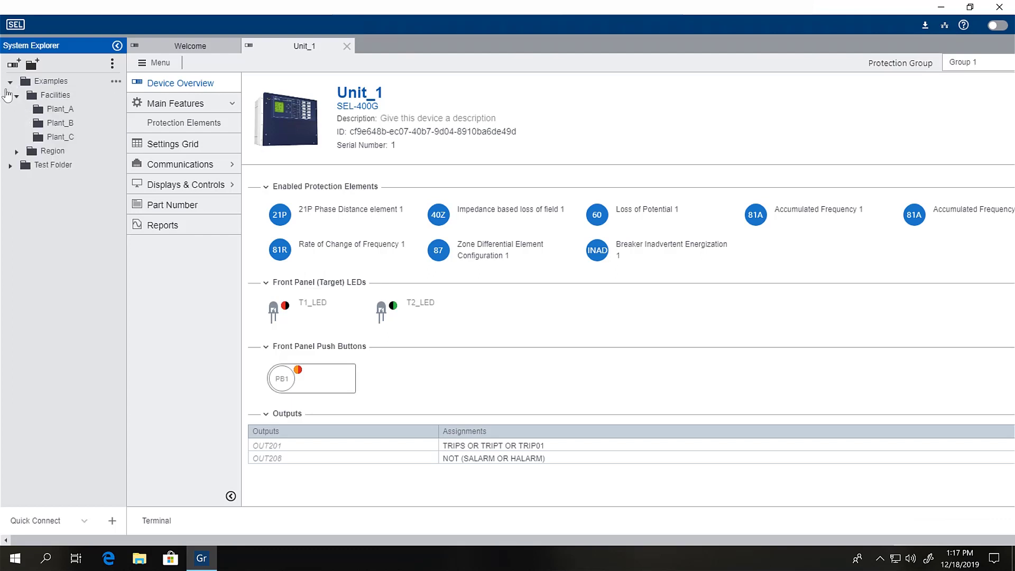
pyautogui.click(10, 166)
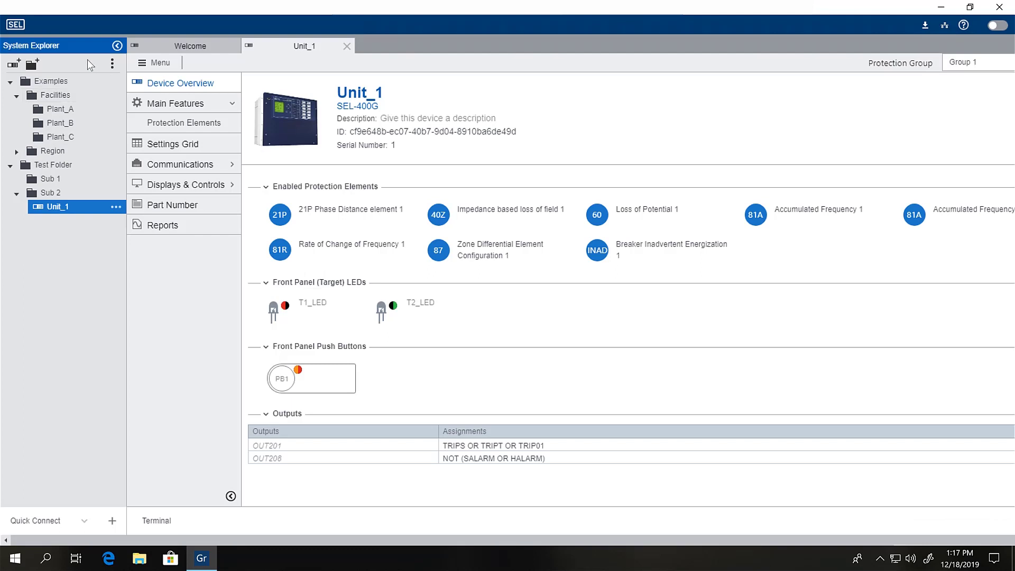
pyautogui.click(31, 65)
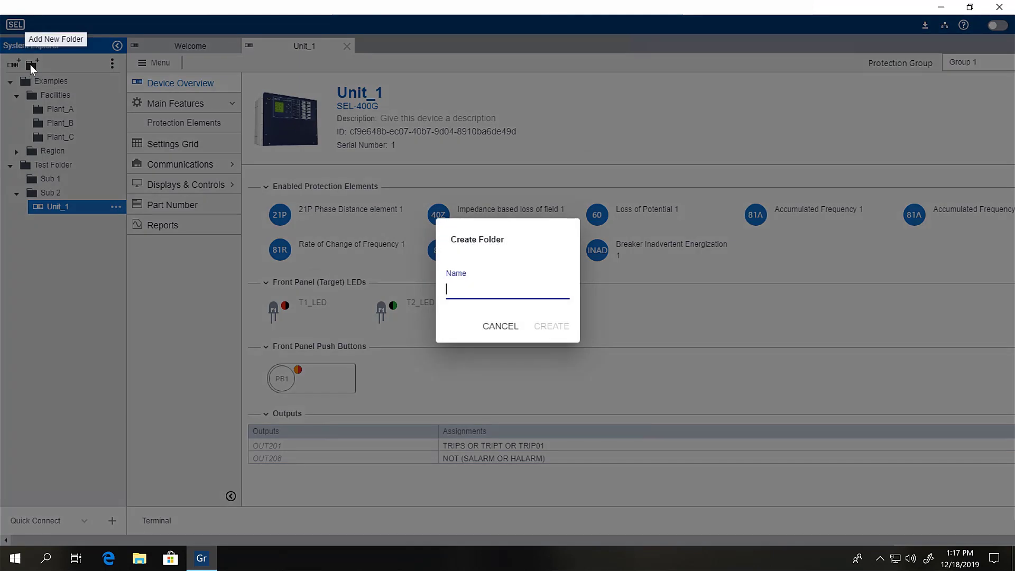
# Step: Name the new top-level folder 'Test Folder 2' and confirm it
pyautogui.write('Test Folder 2')
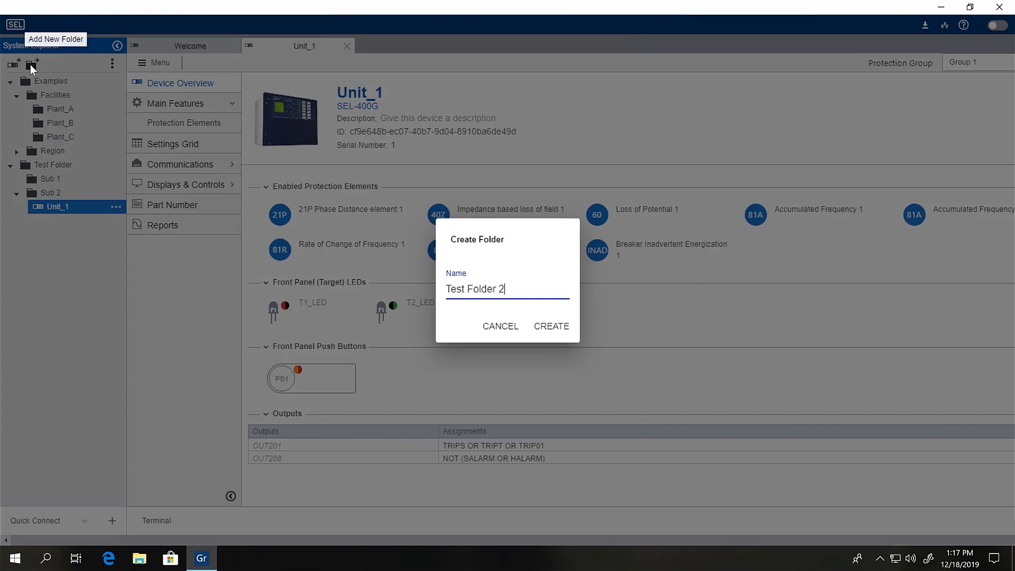
pyautogui.press('Return')
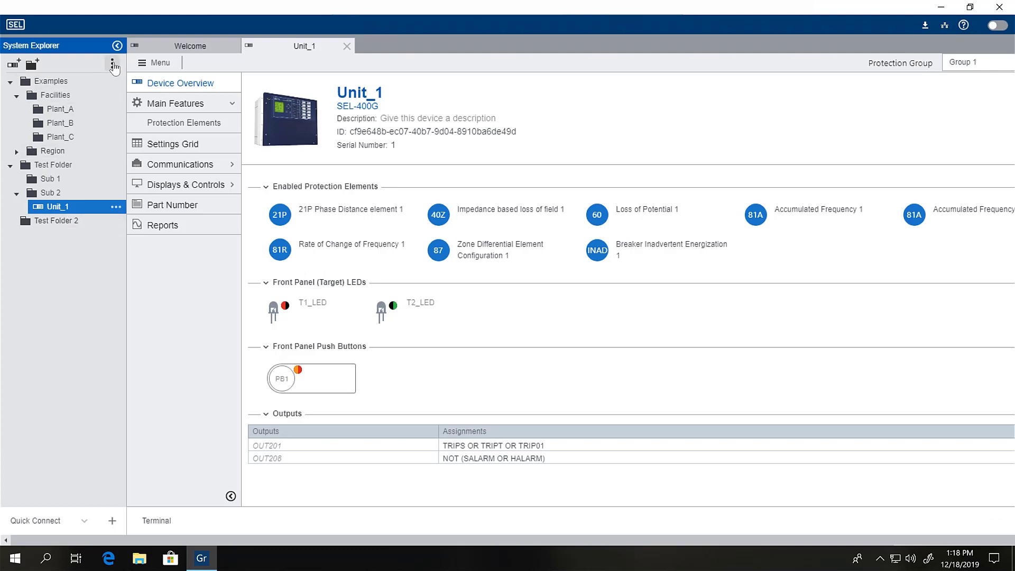
# Step: Add a subfolder 'Test Folder 3' inside Test Folder 2 and expand Test Folder 2 to show it
pyautogui.moveTo(115, 85)
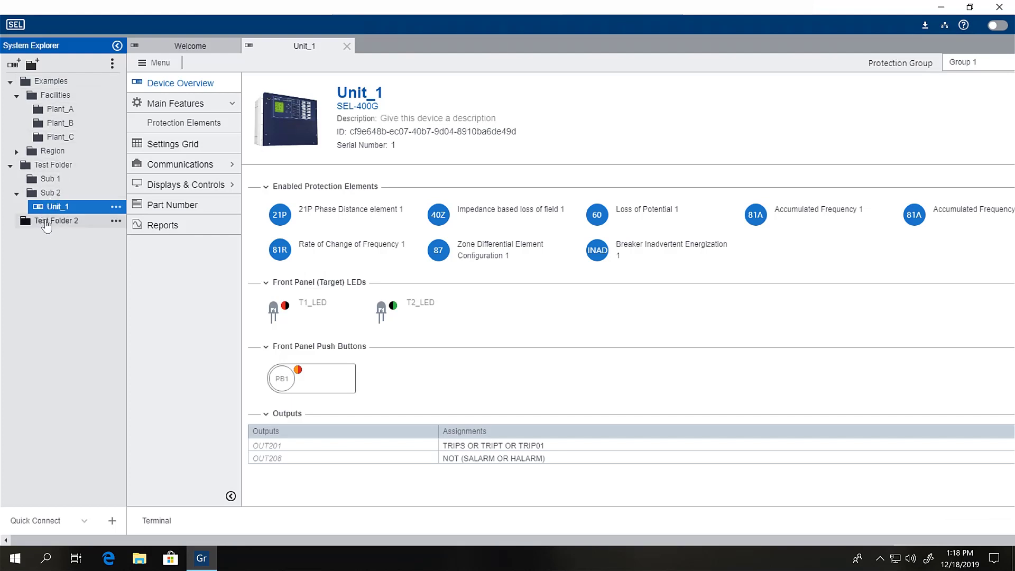
pyautogui.click(116, 224)
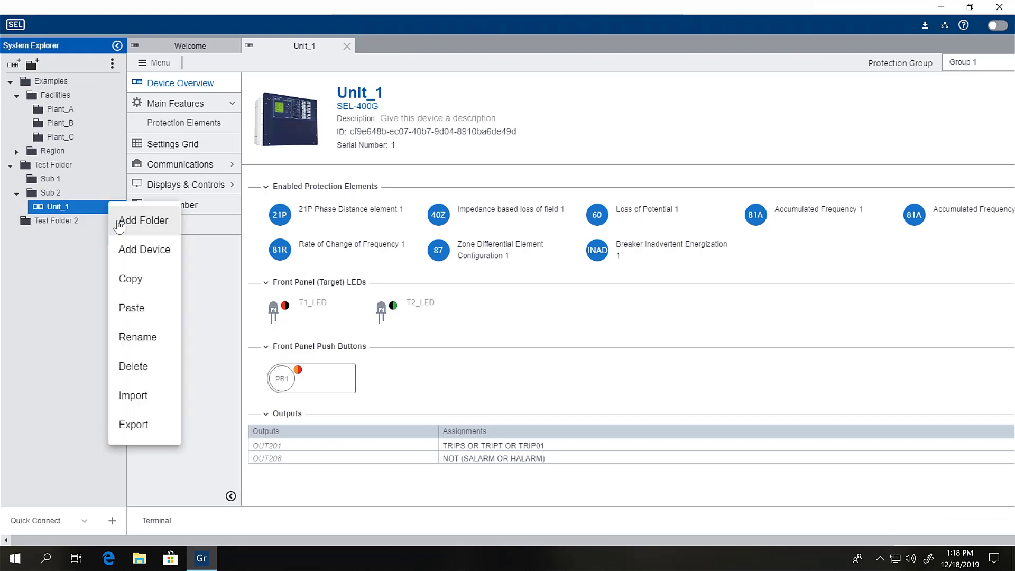
pyautogui.click(151, 223)
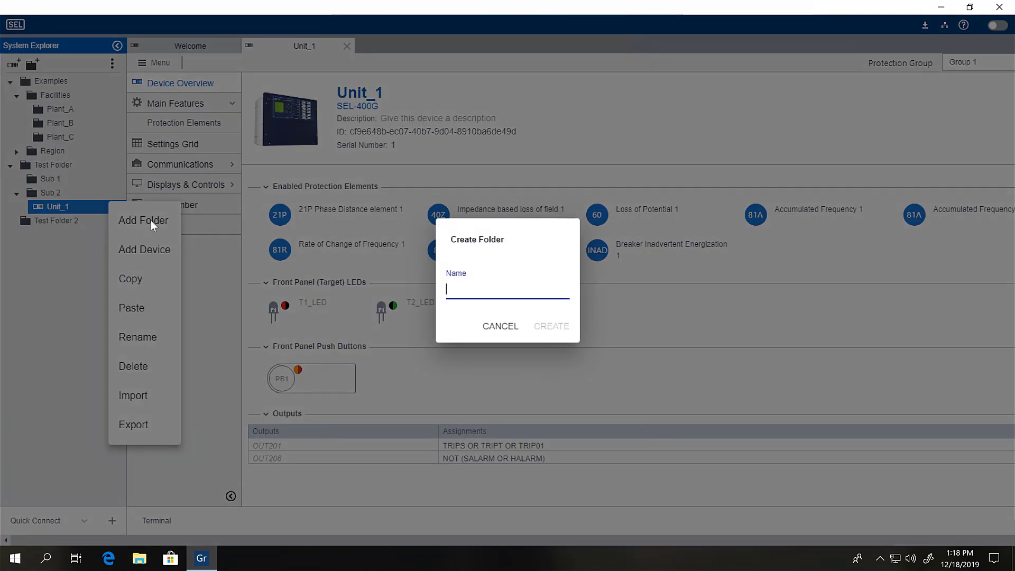
pyautogui.write('Test Folder 3')
pyautogui.press('Return')
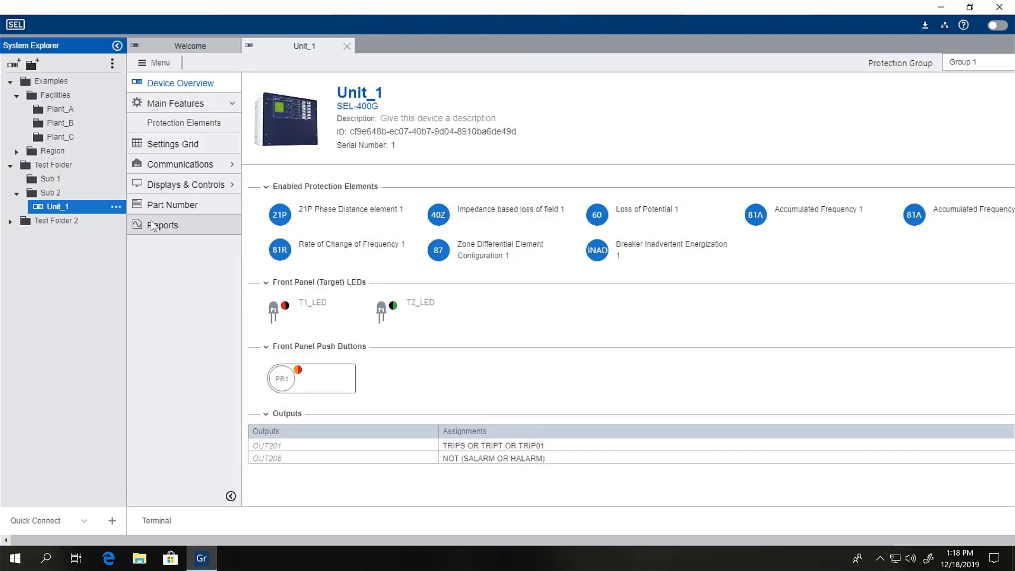
pyautogui.click(10, 221)
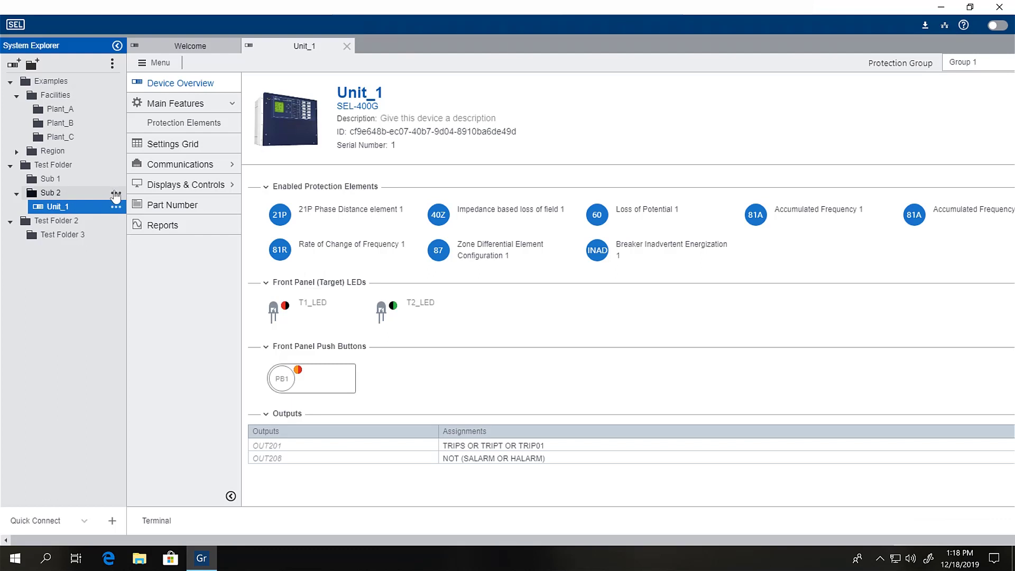
# Step: Use Sub 2's Add Device to create an SEL-400G with project name Unit_3
pyautogui.click(116, 196)
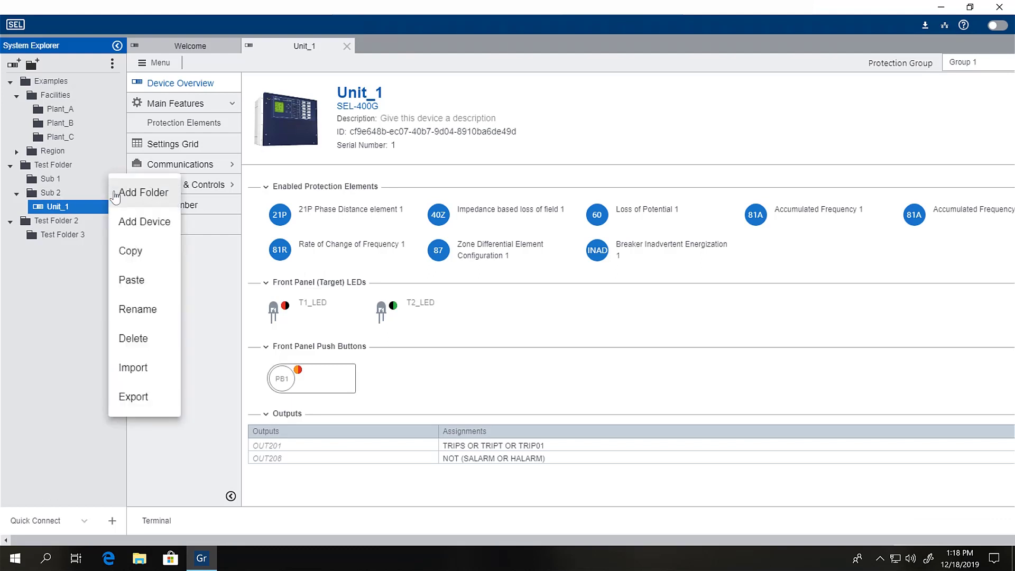
pyautogui.click(147, 224)
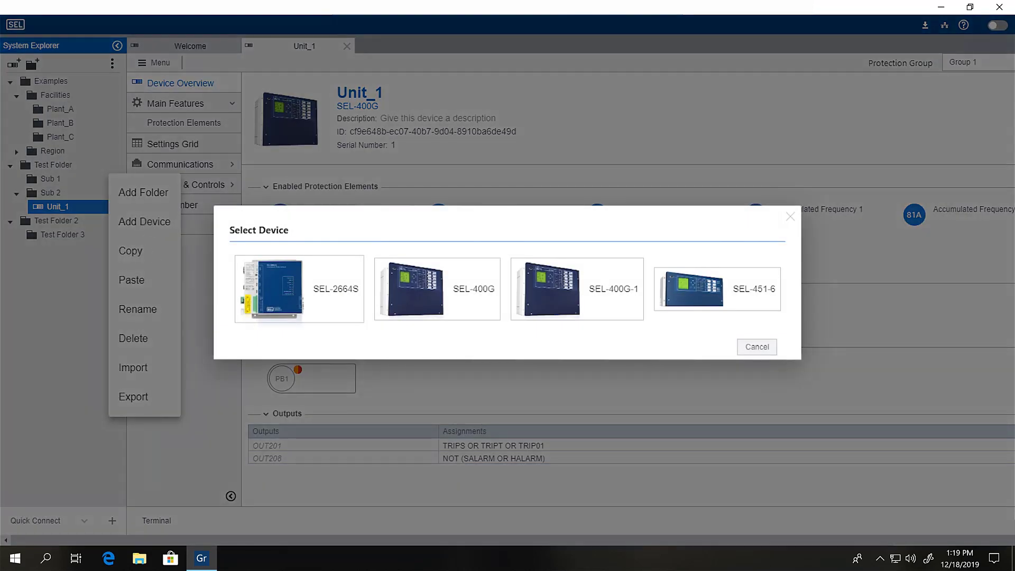
pyautogui.click(449, 291)
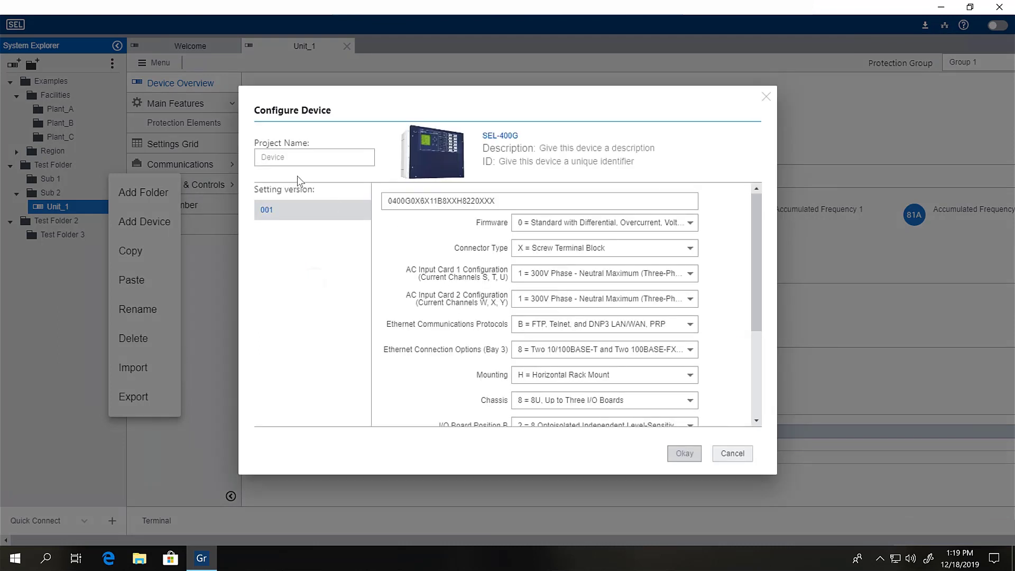
pyautogui.write('Unit')
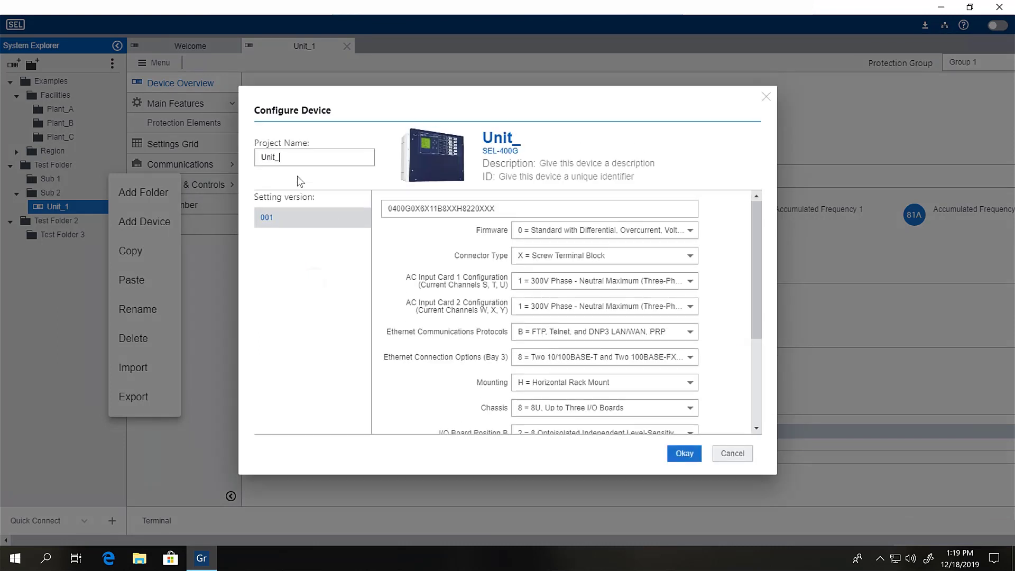
pyautogui.write('_3')
pyautogui.click(685, 458)
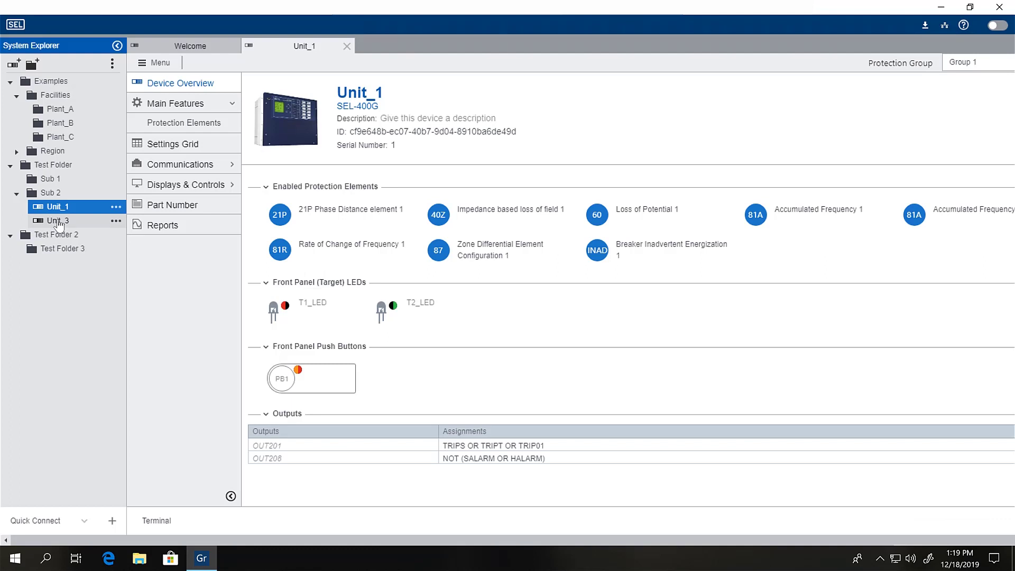
# Step: Cut Unit_3 from Sub 2, paste it into Test Folder 3, and return to Unit_1's tab
pyautogui.click(58, 221)
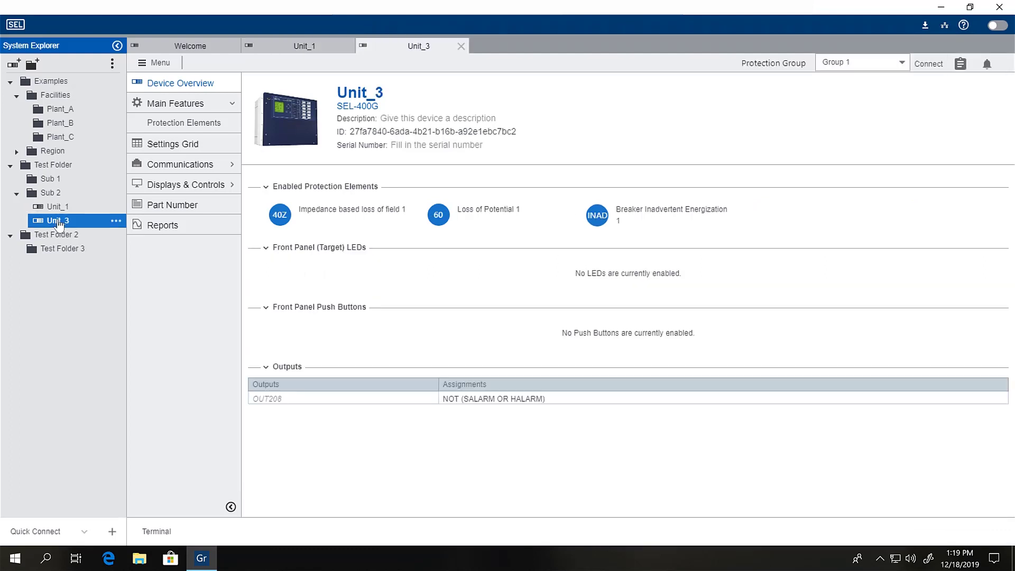
pyautogui.click(116, 222)
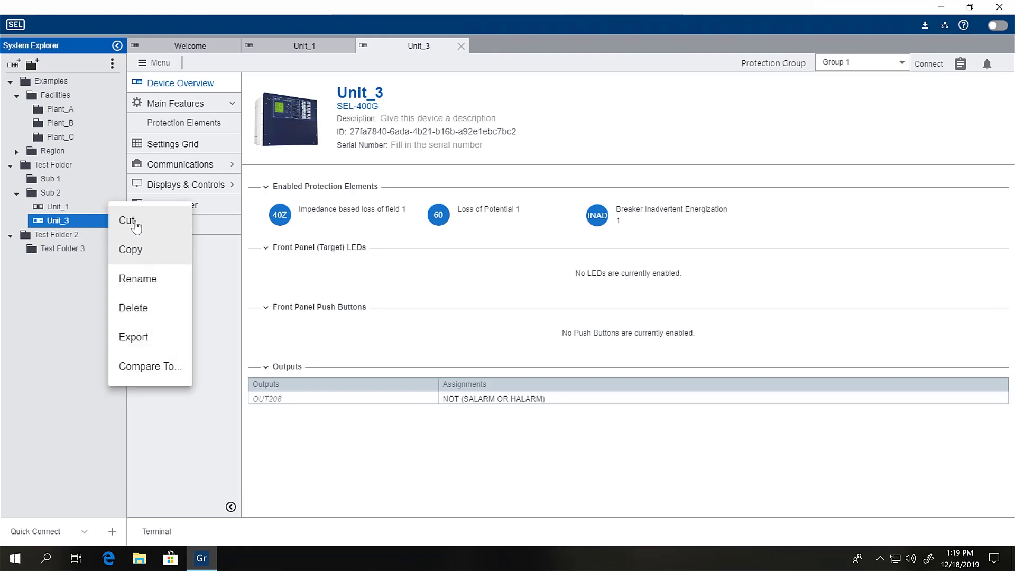
pyautogui.click(131, 225)
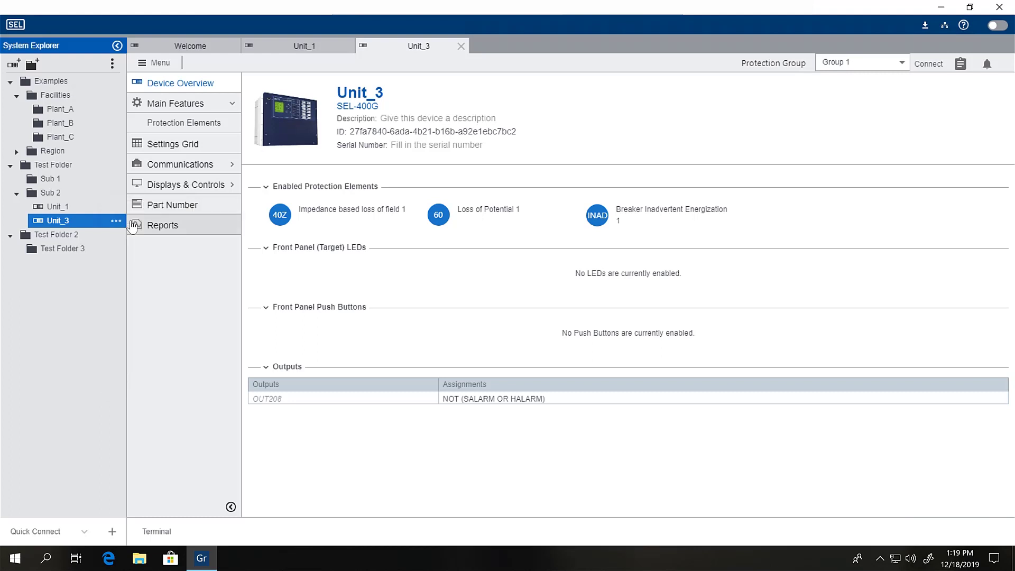
pyautogui.click(71, 252)
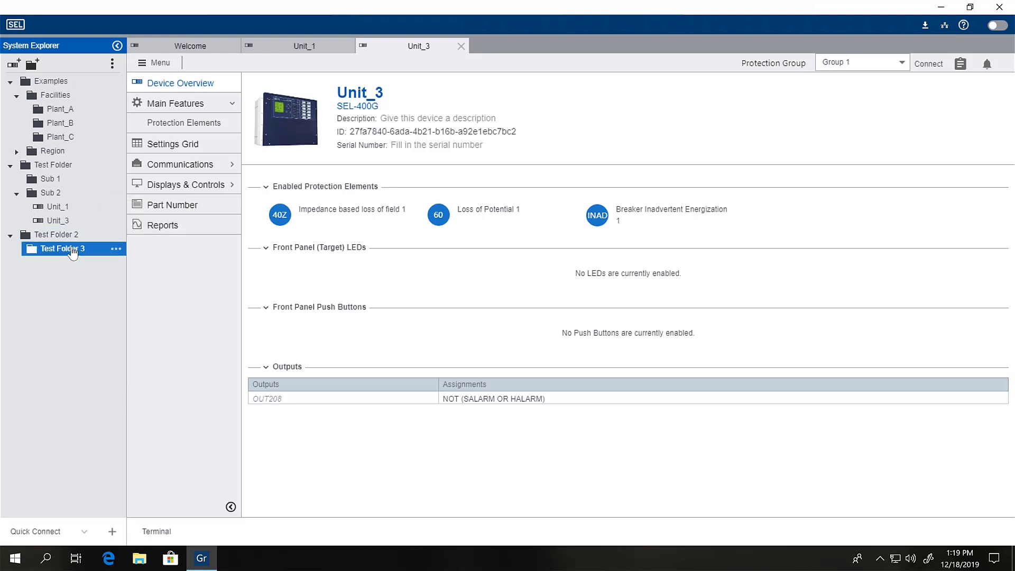
pyautogui.click(116, 253)
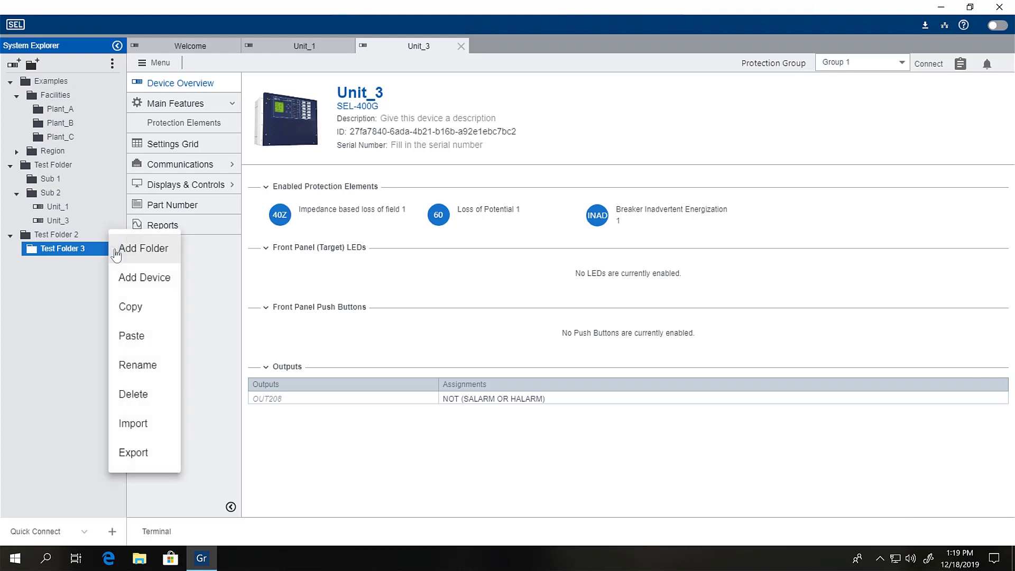
pyautogui.click(132, 339)
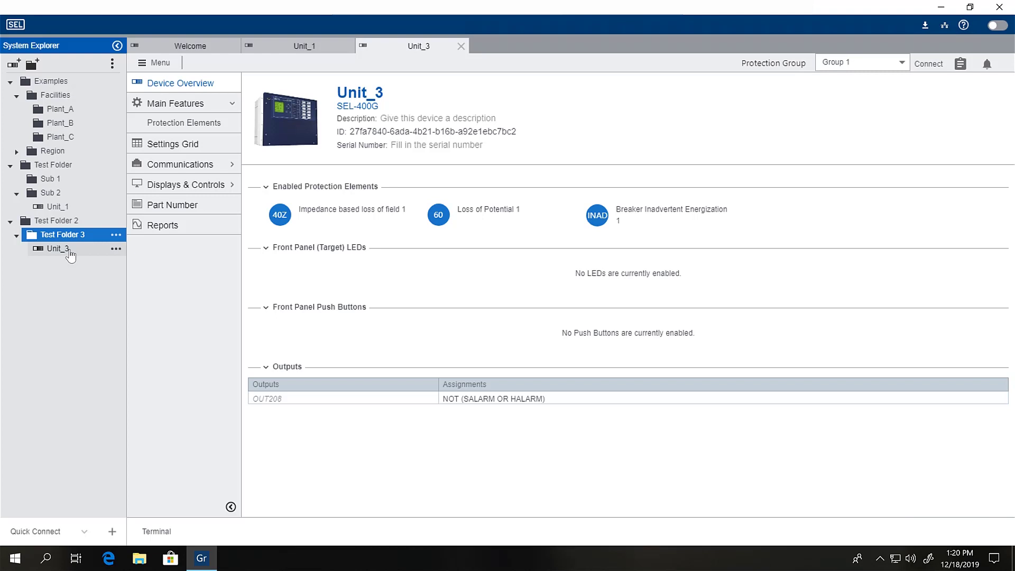
pyautogui.click(290, 49)
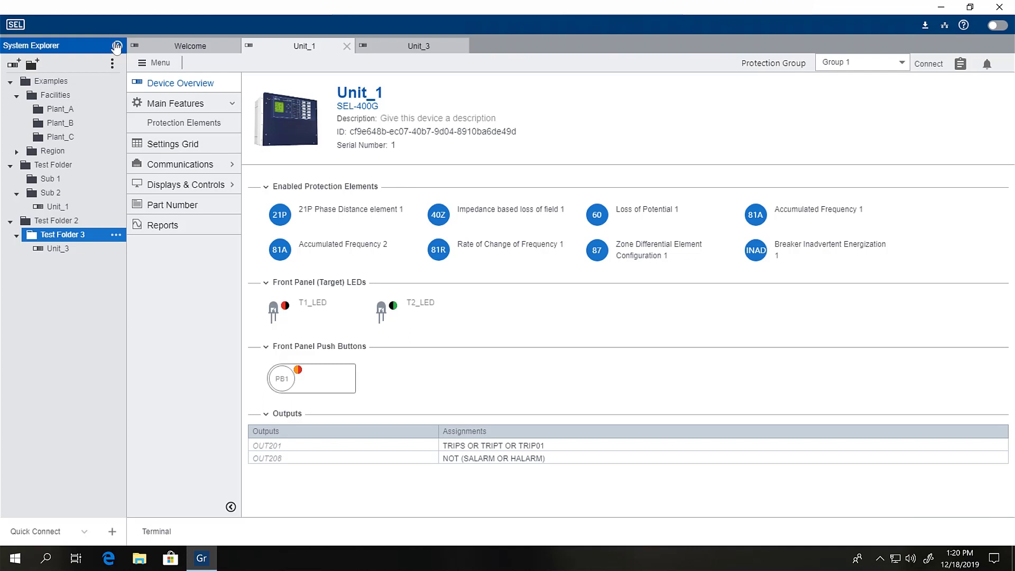
# Step: Collapse the System Explorer panel so Unit_1's overview takes the full window
pyautogui.click(117, 48)
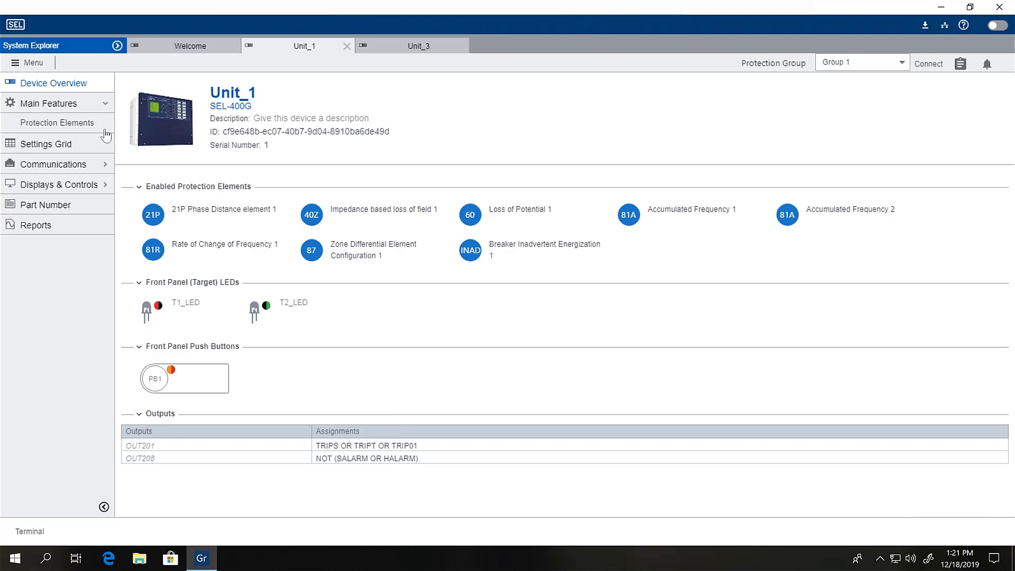
# Step: On Unit_1's Protection Elements page, set the 50BF count to 1 and show its Breaker Failure settings
pyautogui.click(64, 127)
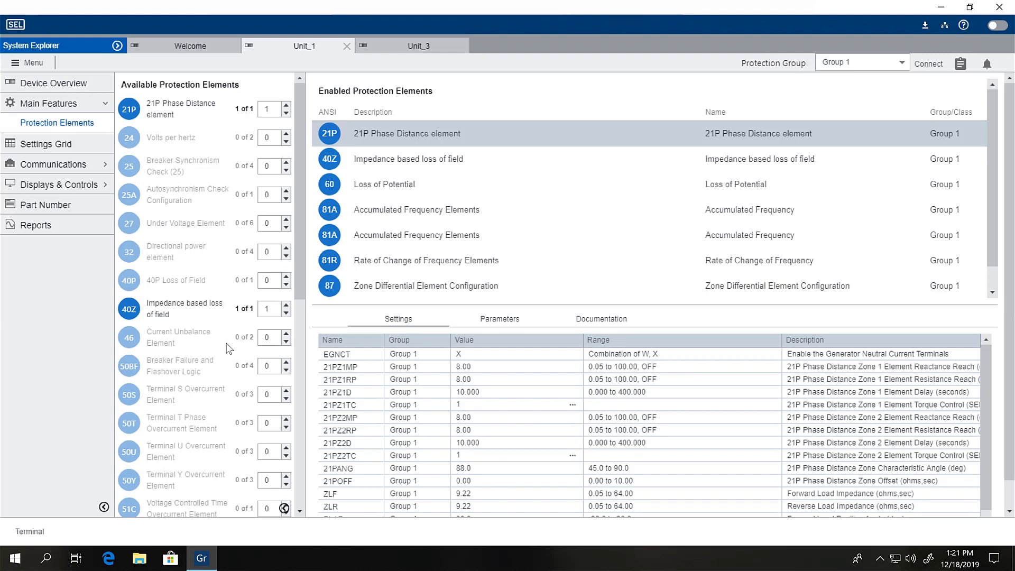
pyautogui.scroll(-8, 228, 348)
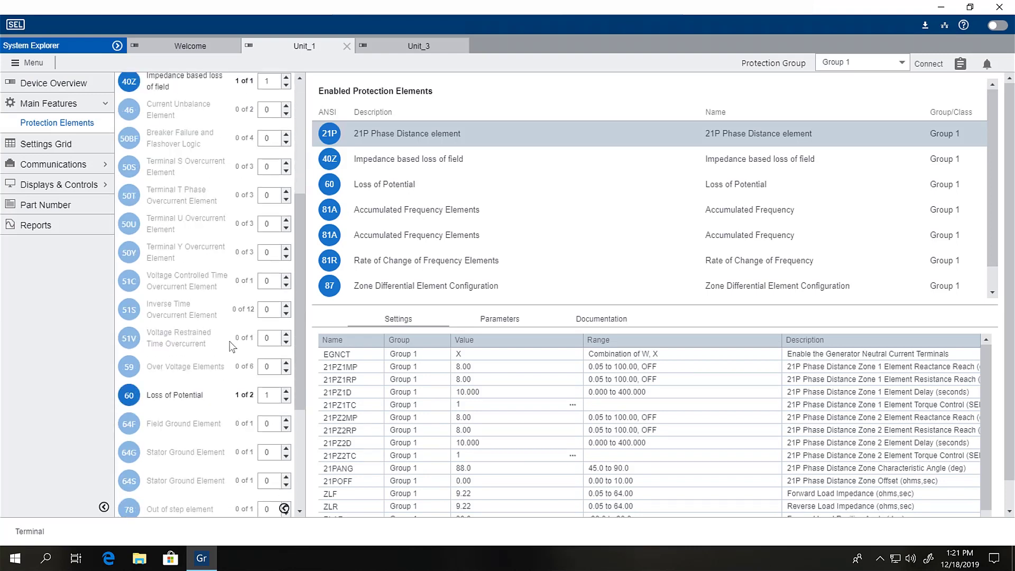
pyautogui.scroll(8, 230, 342)
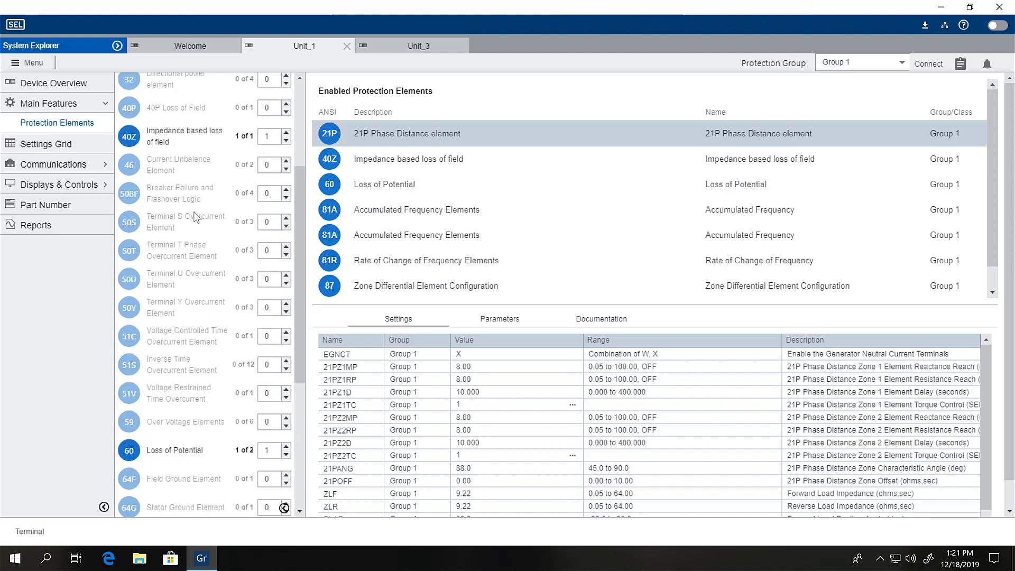
pyautogui.click(286, 191)
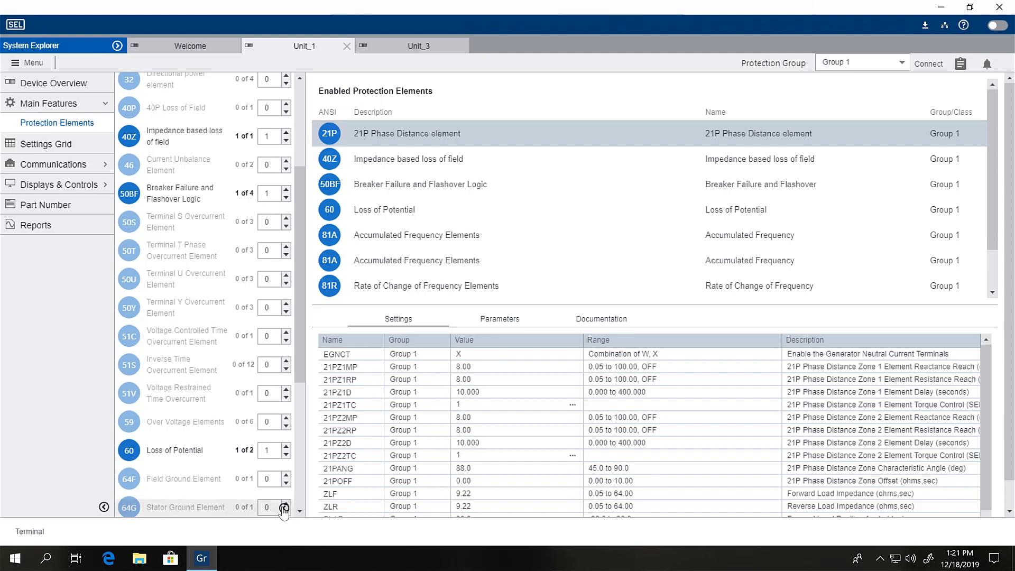
pyautogui.click(284, 508)
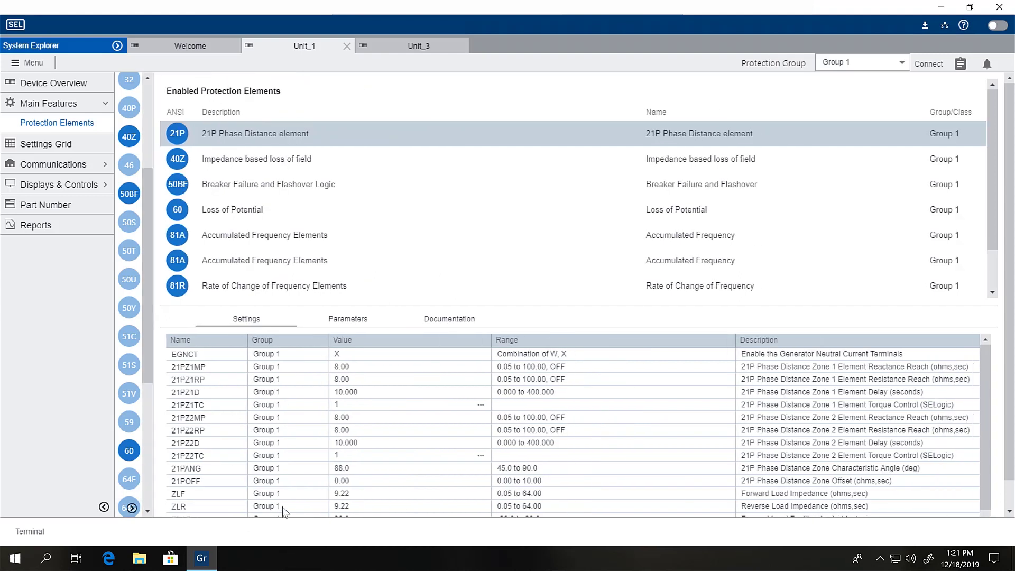
pyautogui.click(180, 161)
pyautogui.click(189, 185)
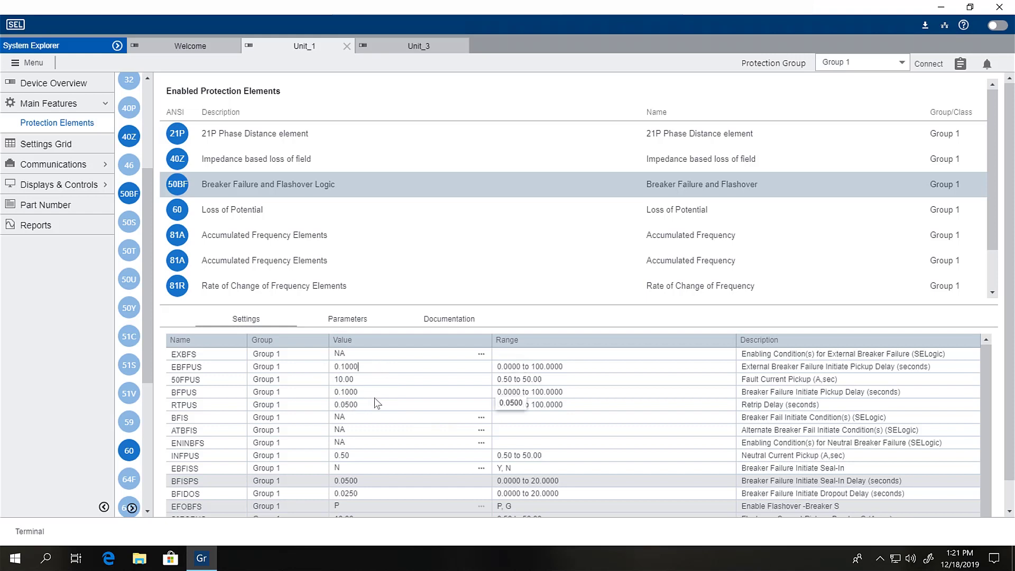
# Step: Replace Unit_1's EBFPUS value 0.1000 with 0.2000 in the 50BF settings table
pyautogui.press('BackSpace')
pyautogui.press('BackSpace')
pyautogui.press('BackSpace')
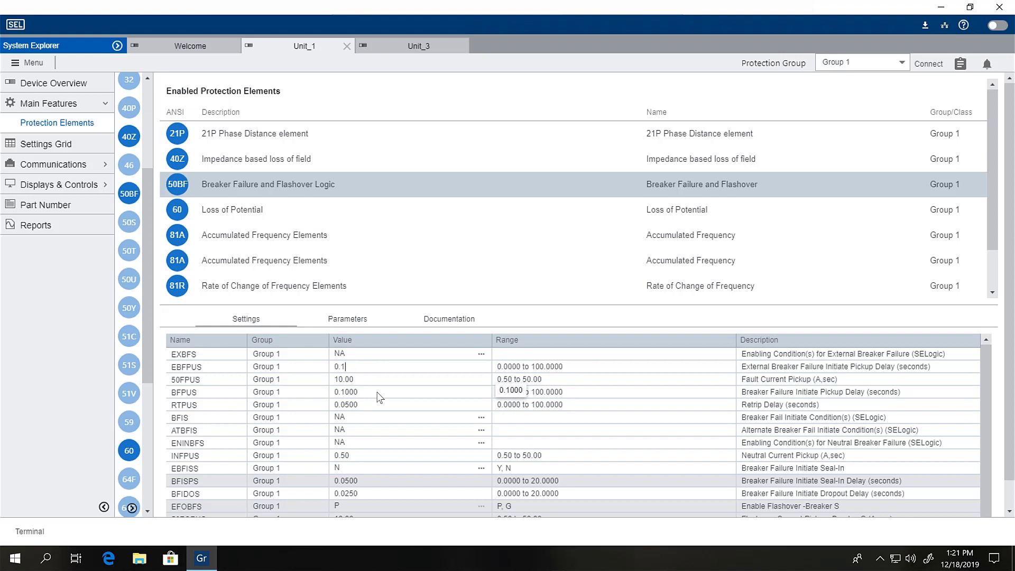
pyautogui.press('BackSpace')
pyautogui.write('2000')
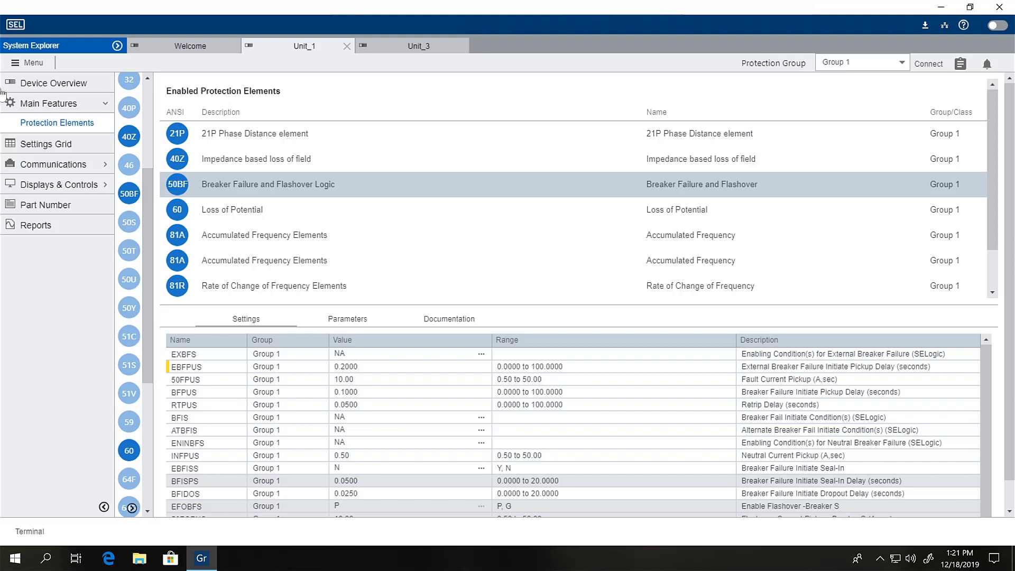
# Step: Show Unit_1's Group 1, Set 1 Current Transformer Data (CTCONY 1PH, CTRS 100.0) in the Settings Grid
pyautogui.click(46, 145)
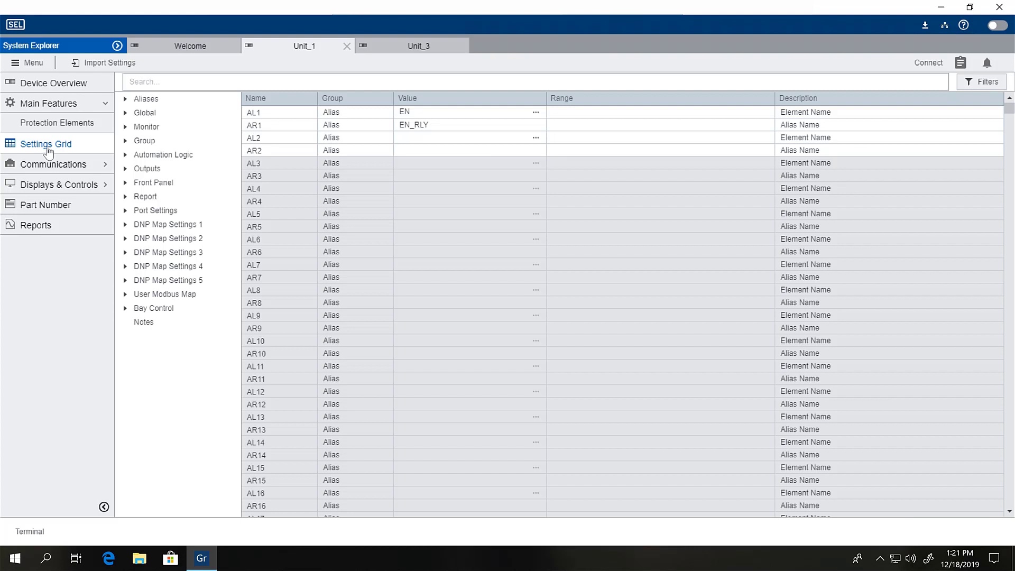
pyautogui.click(125, 141)
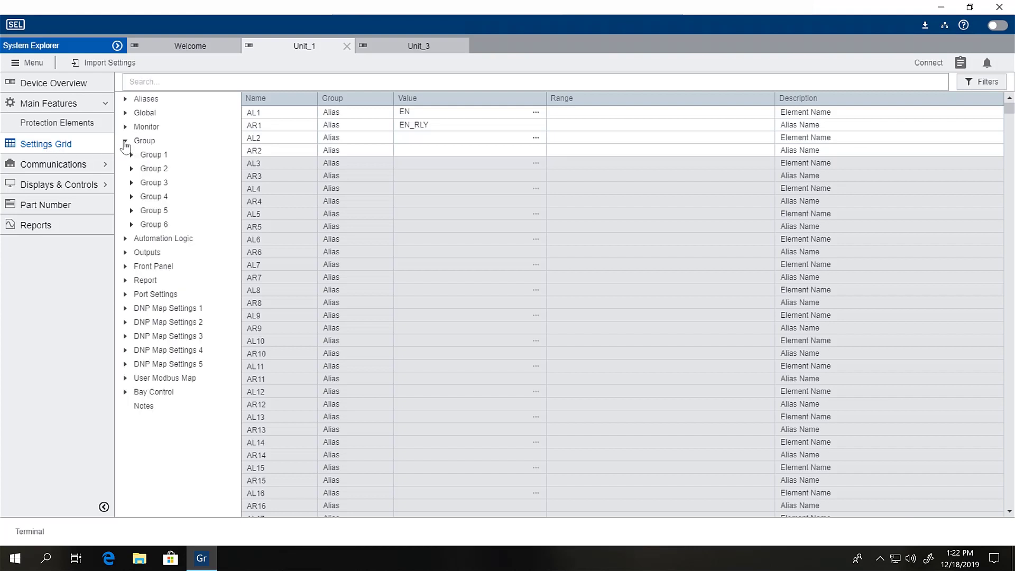
pyautogui.click(131, 155)
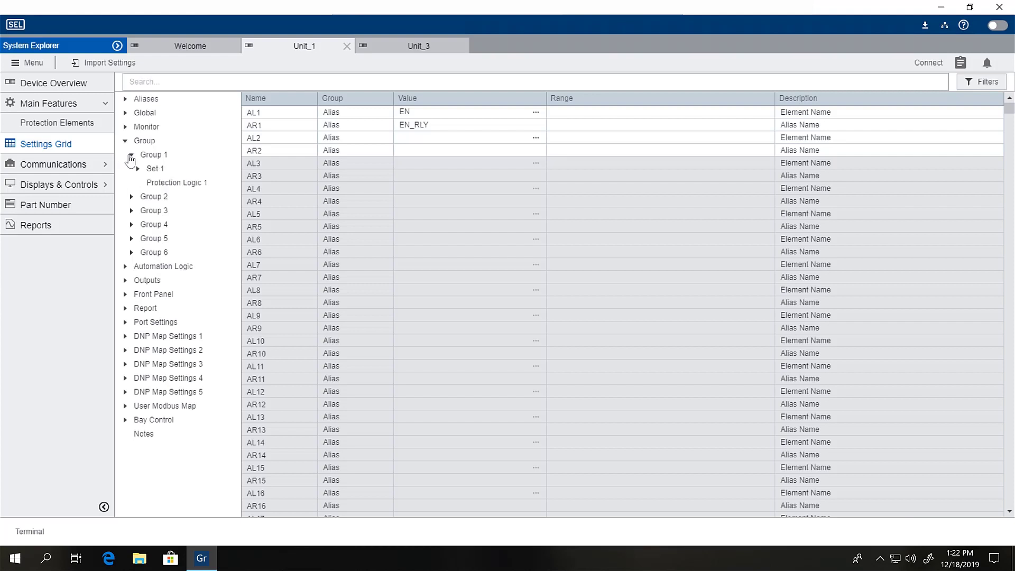
pyautogui.click(137, 170)
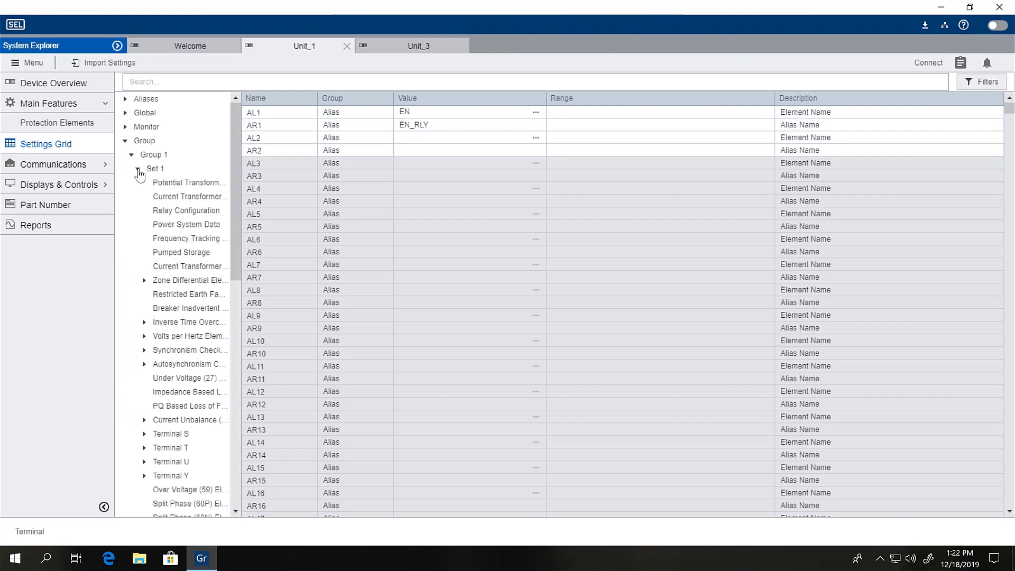
pyautogui.click(176, 196)
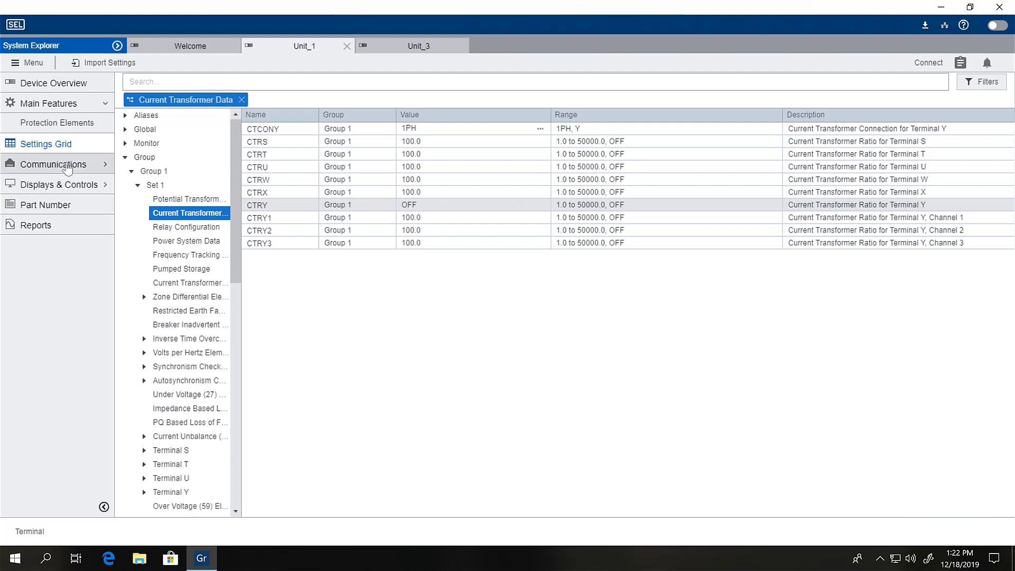
pyautogui.click(68, 166)
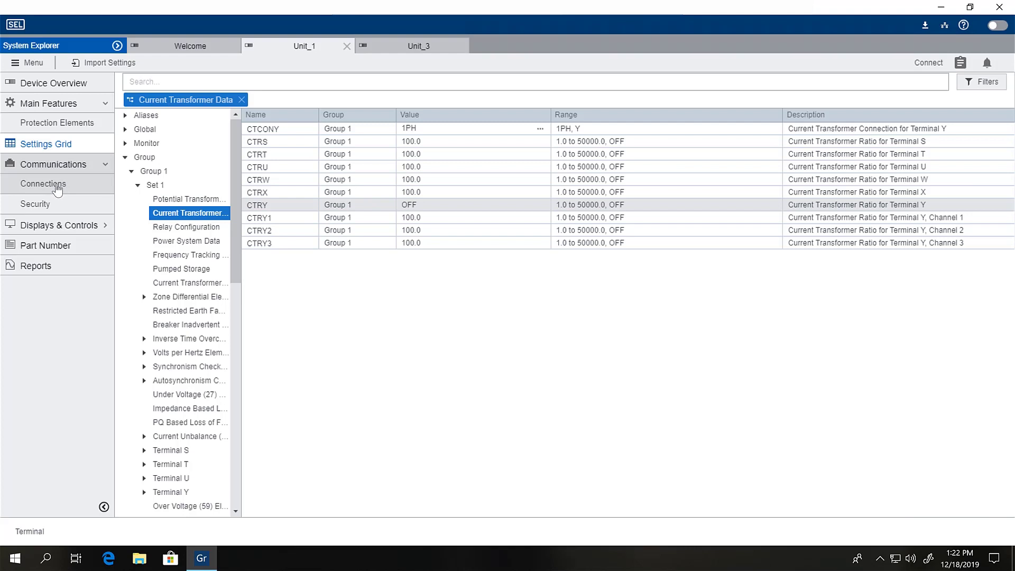
# Step: Review Unit_1's connection parameters and Connection Type choices, then open the Security access levels
pyautogui.click(58, 188)
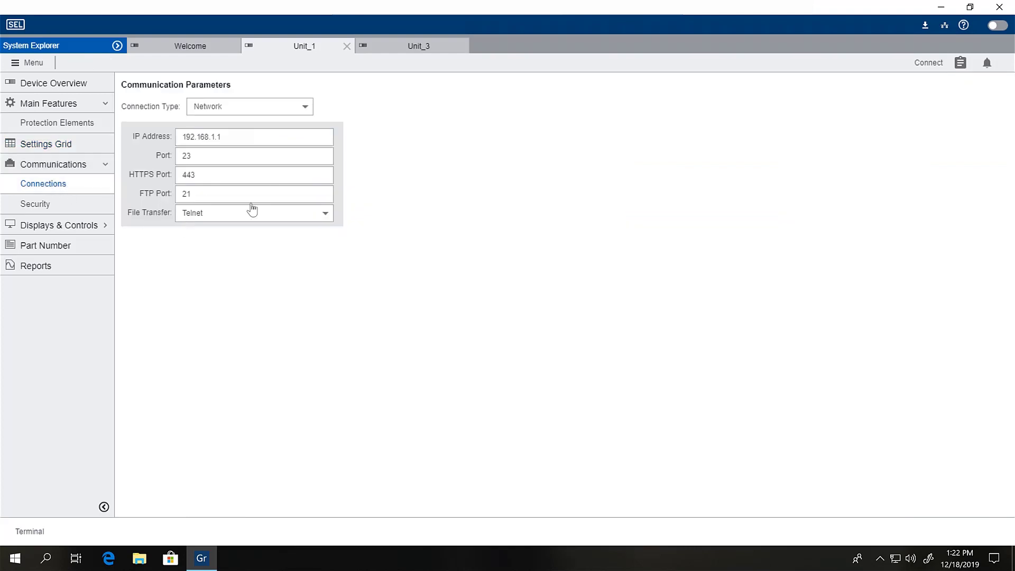
pyautogui.click(305, 110)
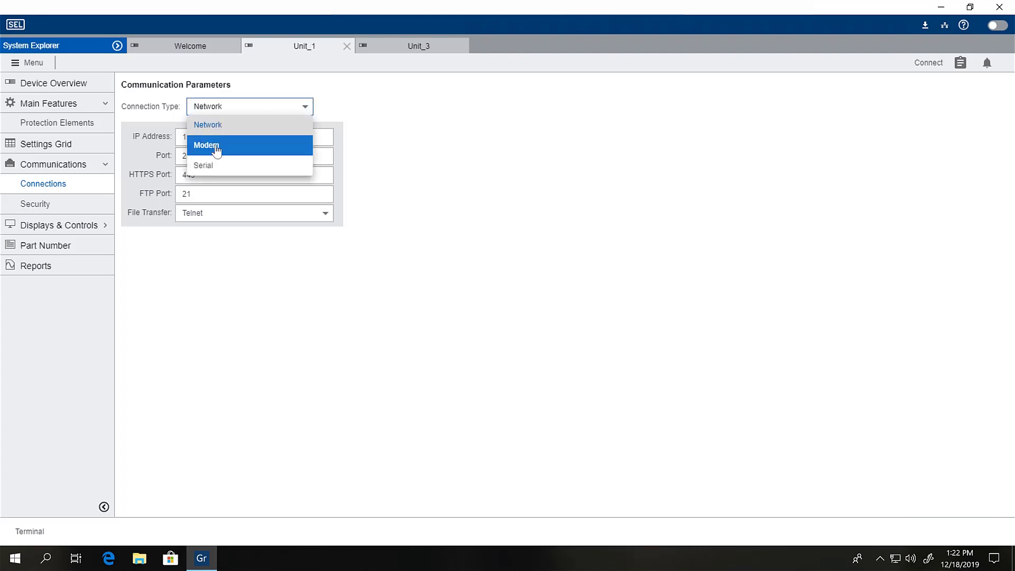
pyautogui.click(34, 204)
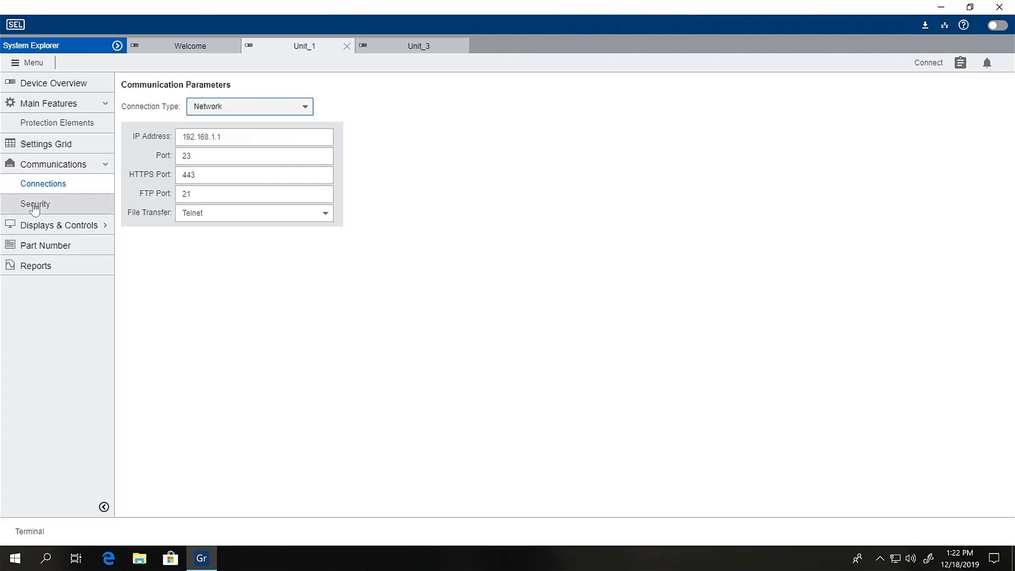
pyautogui.click(34, 206)
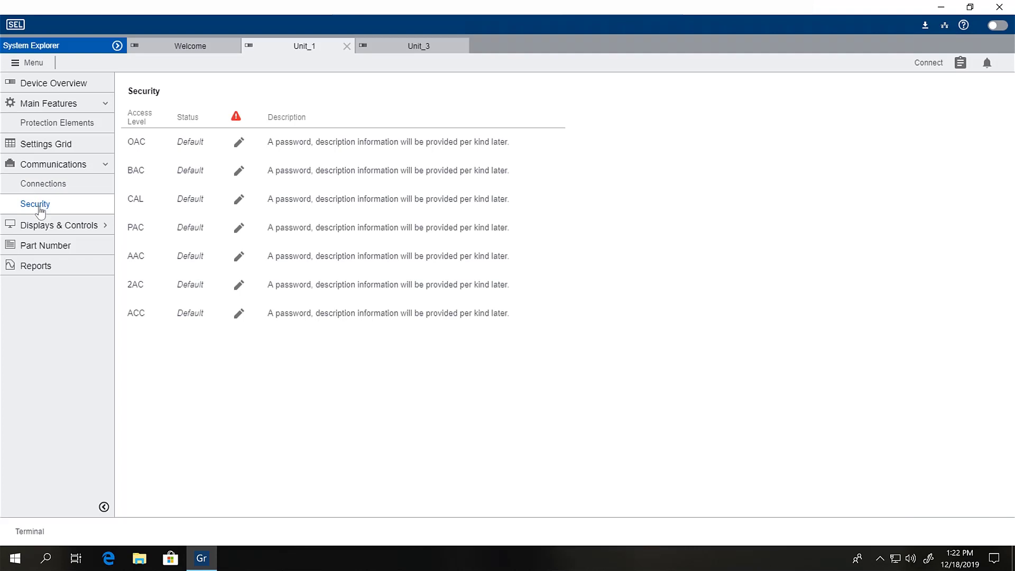
# Step: Open Unit_1's Front Panel settings under Displays & Controls
pyautogui.click(85, 228)
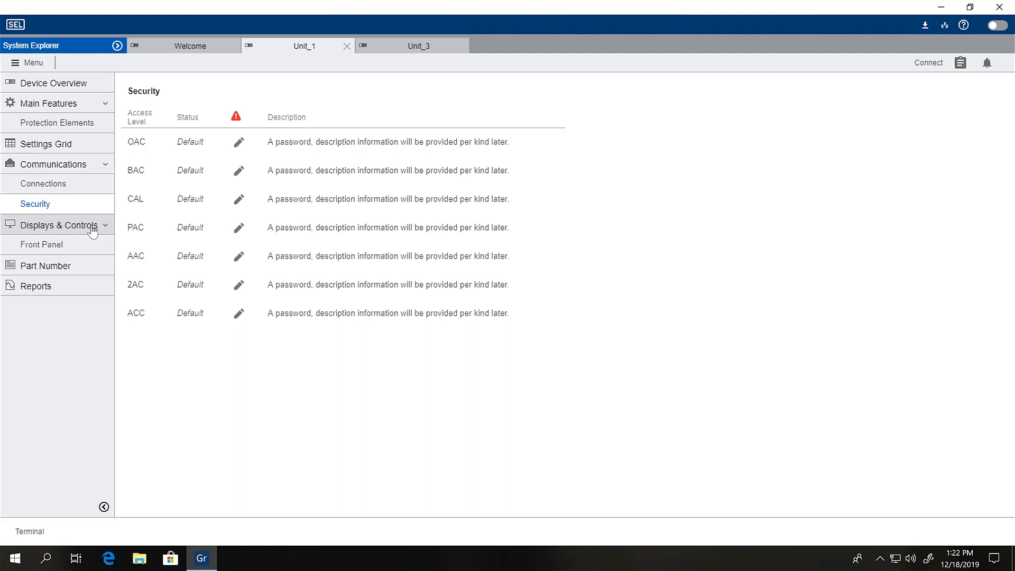
pyautogui.click(46, 247)
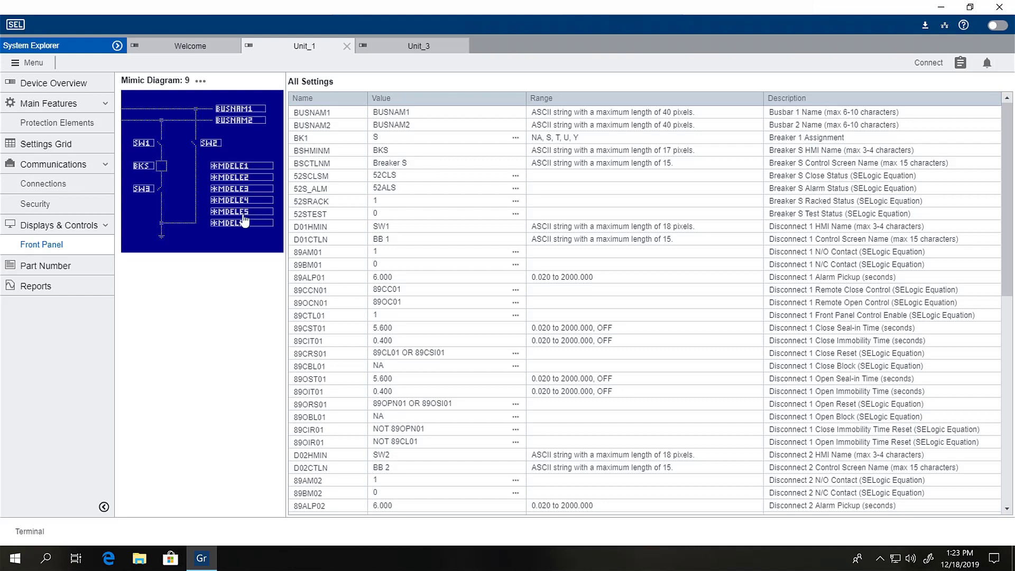
pyautogui.click(55, 270)
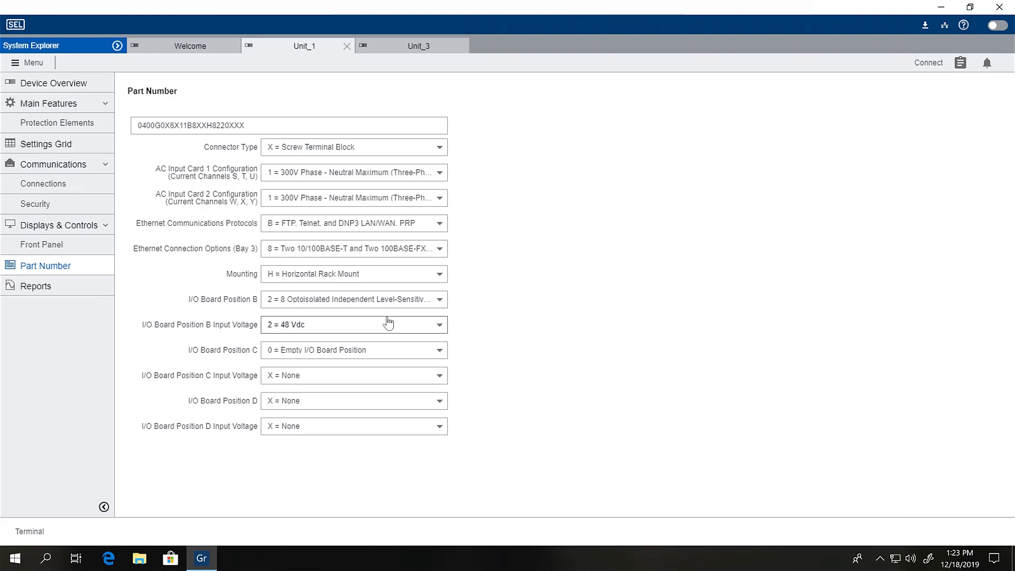
# Step: Open Unit_1's Reports page, which shows no reports for 11/18/2019 to 12/18/2019
pyautogui.click(37, 287)
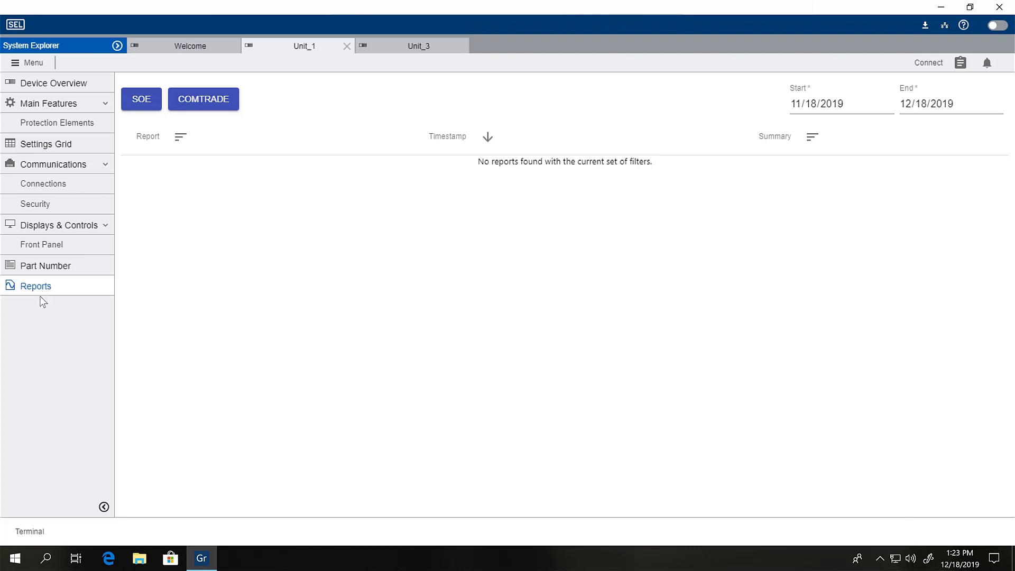
# Step: Connect to the Unit_1 relay from its Device Overview and dismiss the Connected notification
pyautogui.click(66, 84)
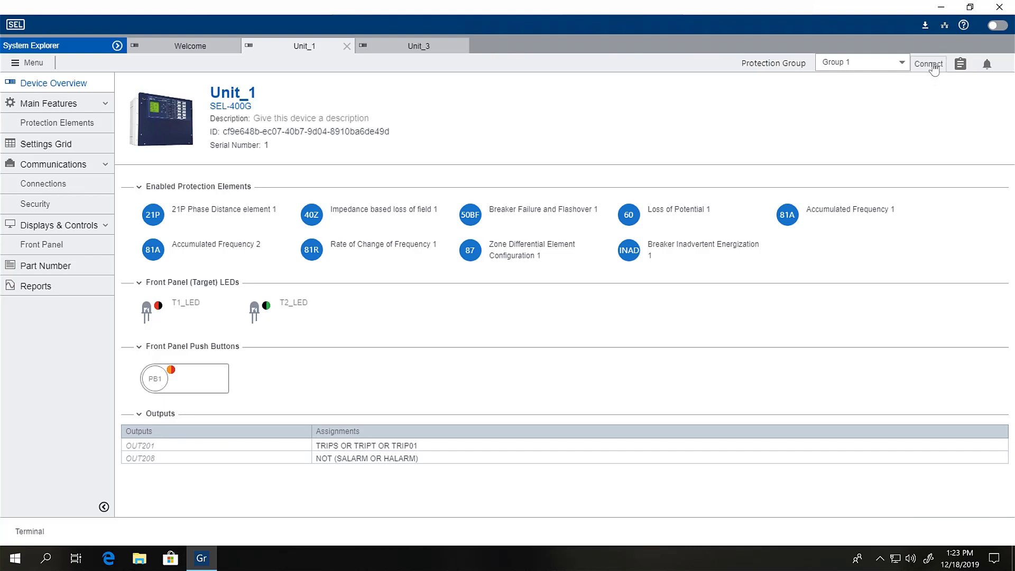
pyautogui.click(934, 68)
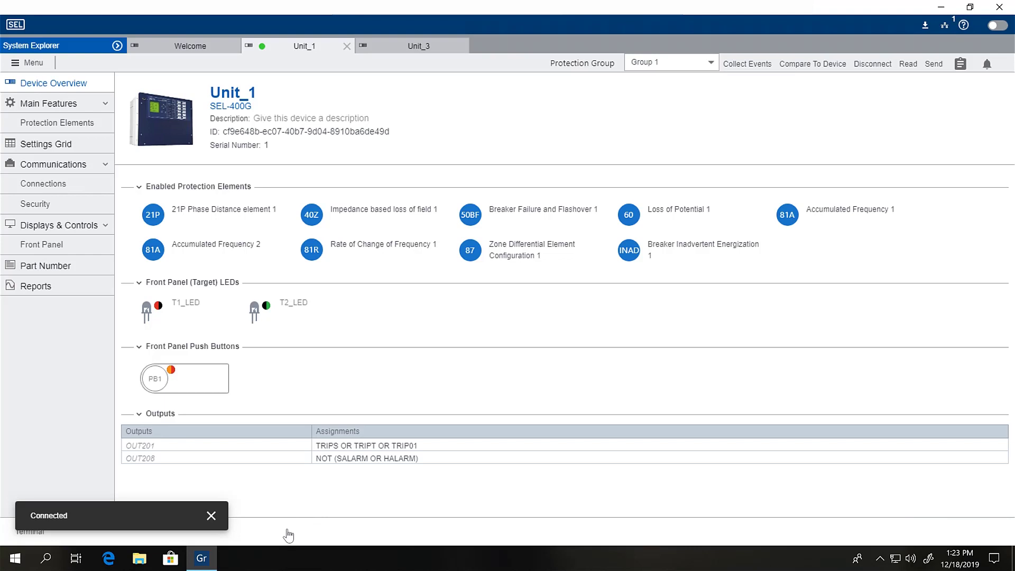
pyautogui.click(211, 515)
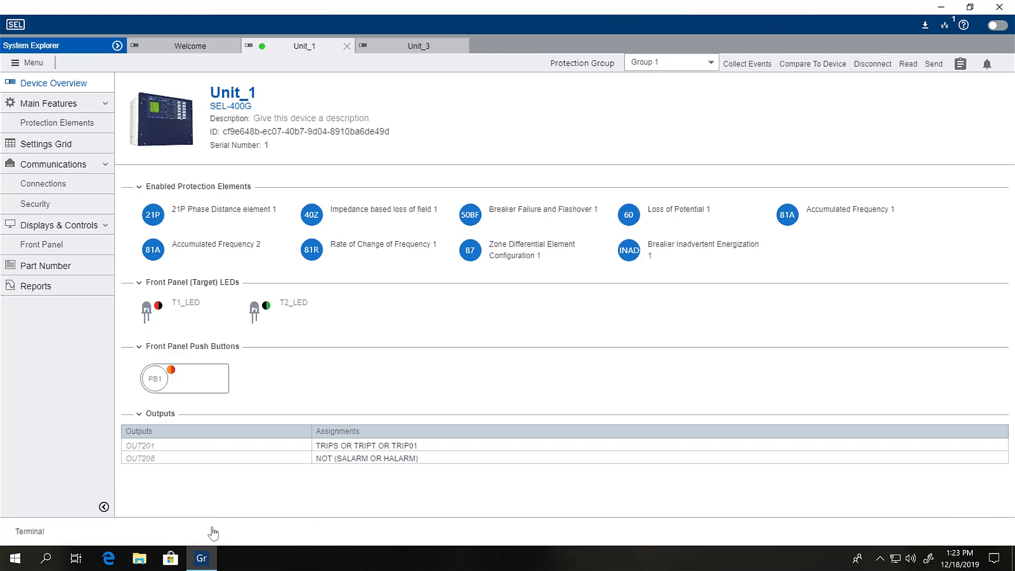
pyautogui.click(213, 532)
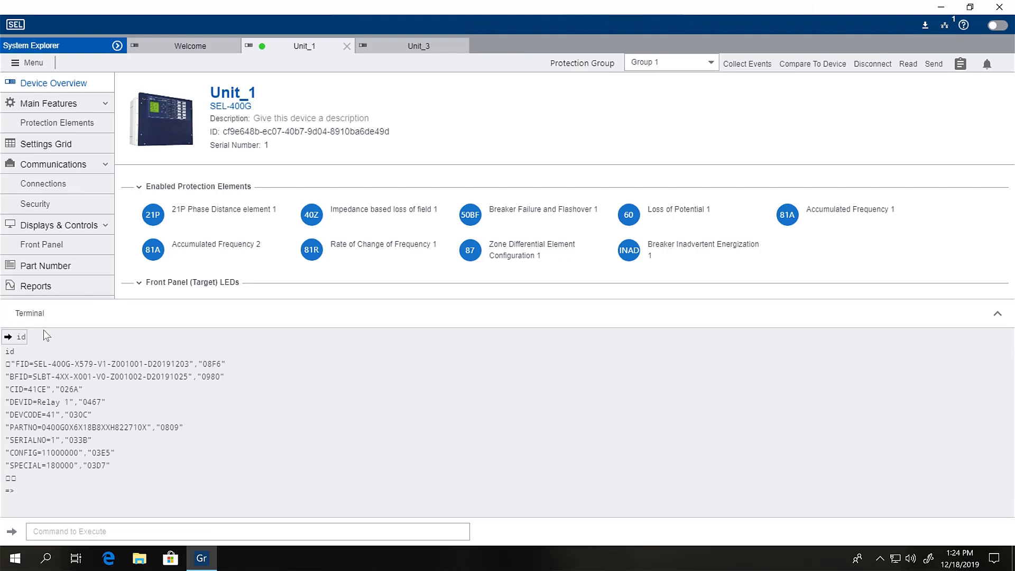
# Step: Send the id command to the relay in the terminal, then disconnect Unit_1 and collapse the terminal
pyautogui.click(62, 525)
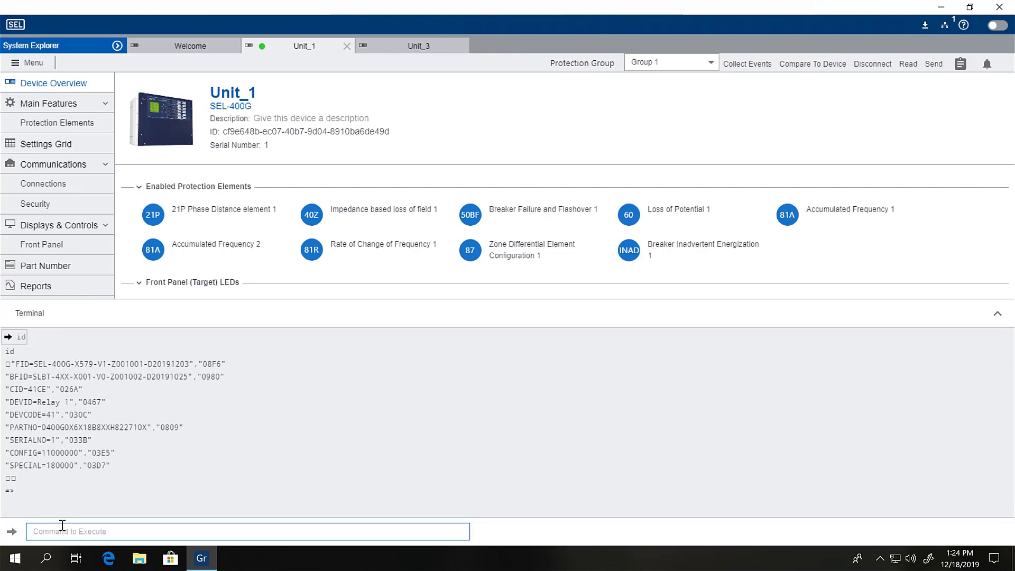
pyautogui.write('id')
pyautogui.press('Return')
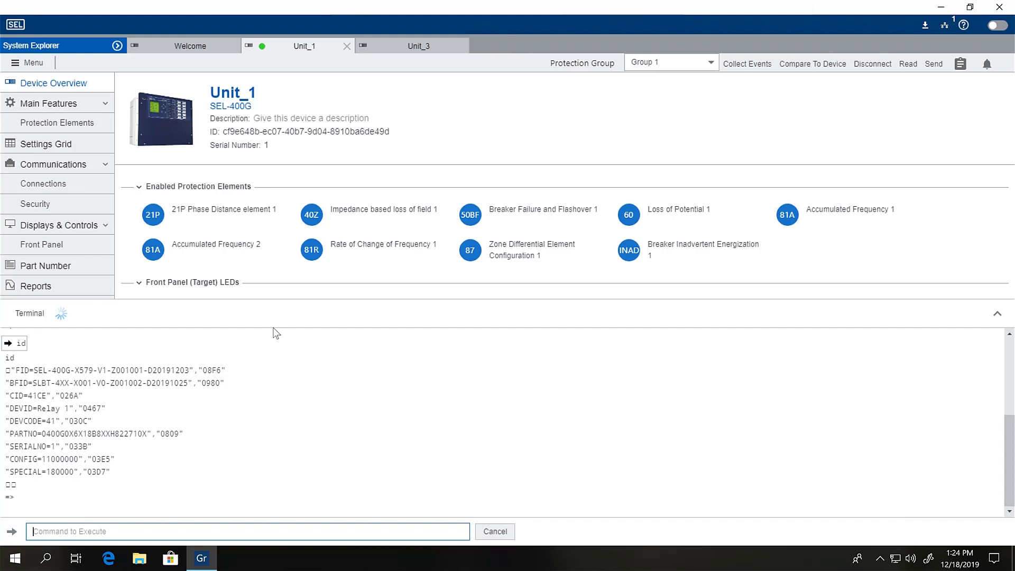
pyautogui.click(872, 64)
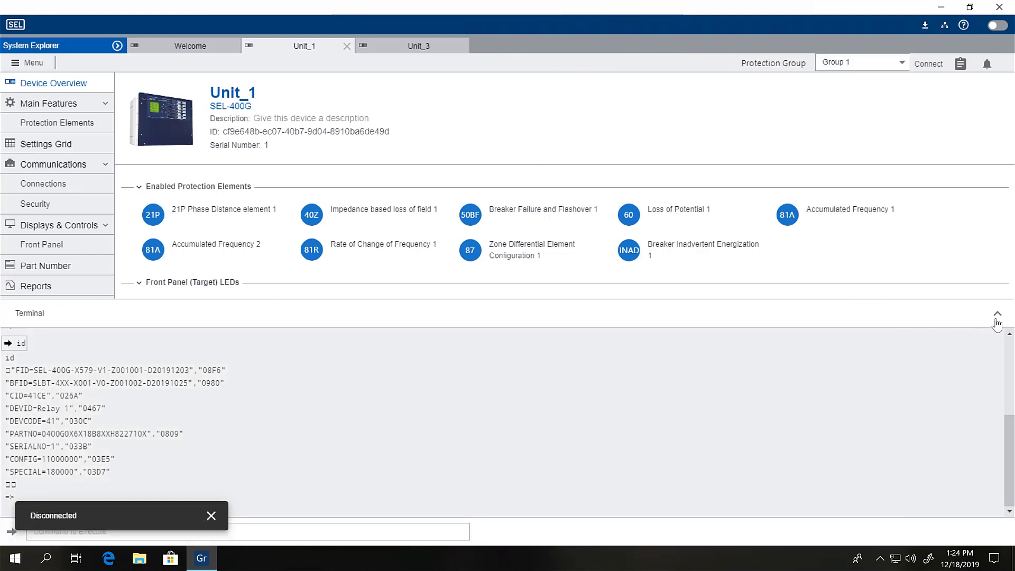
pyautogui.click(997, 323)
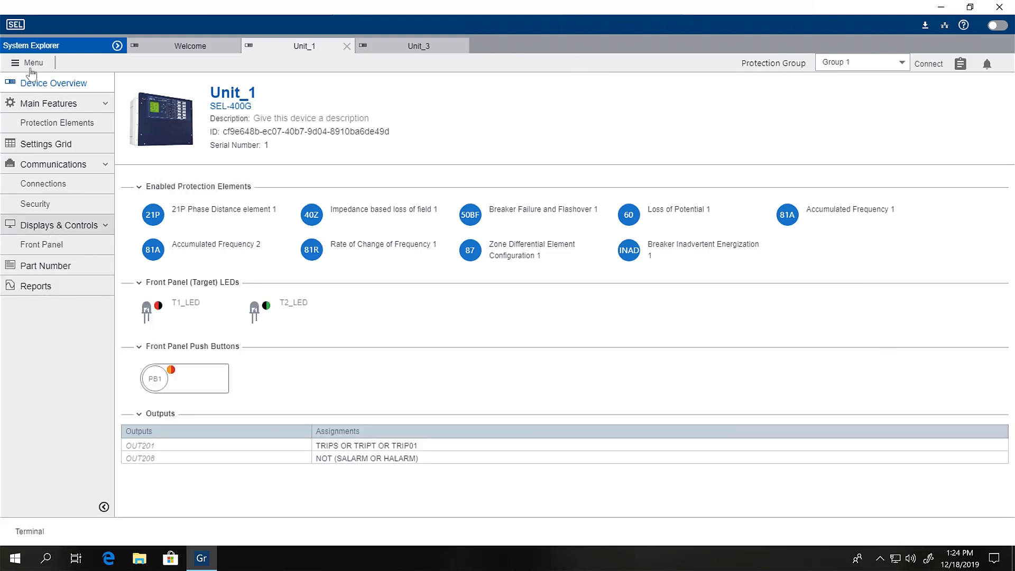
# Step: Compare Unit_1's settings against Unit_3 using Compare To in the System Explorer
pyautogui.click(115, 47)
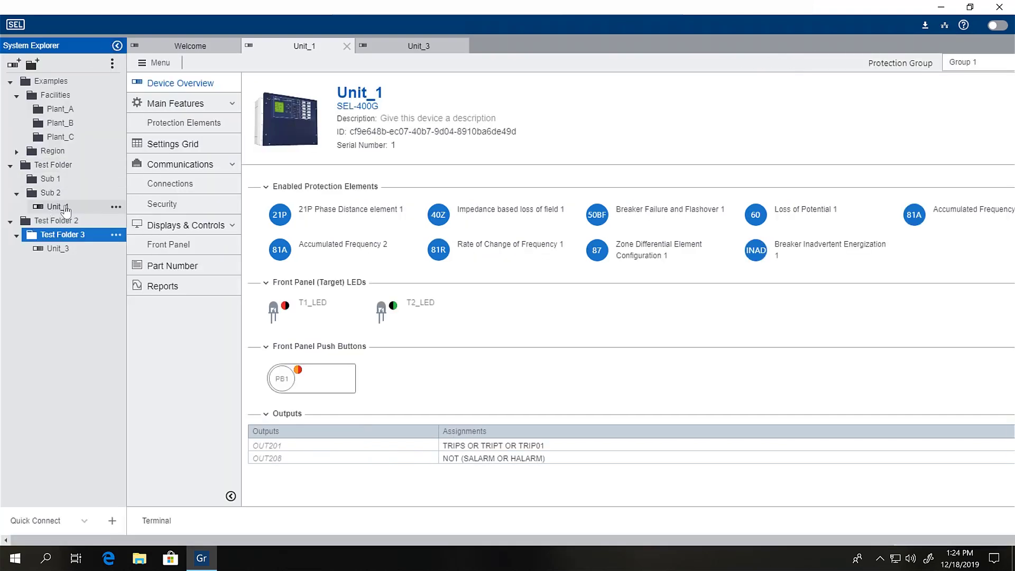
pyautogui.click(115, 209)
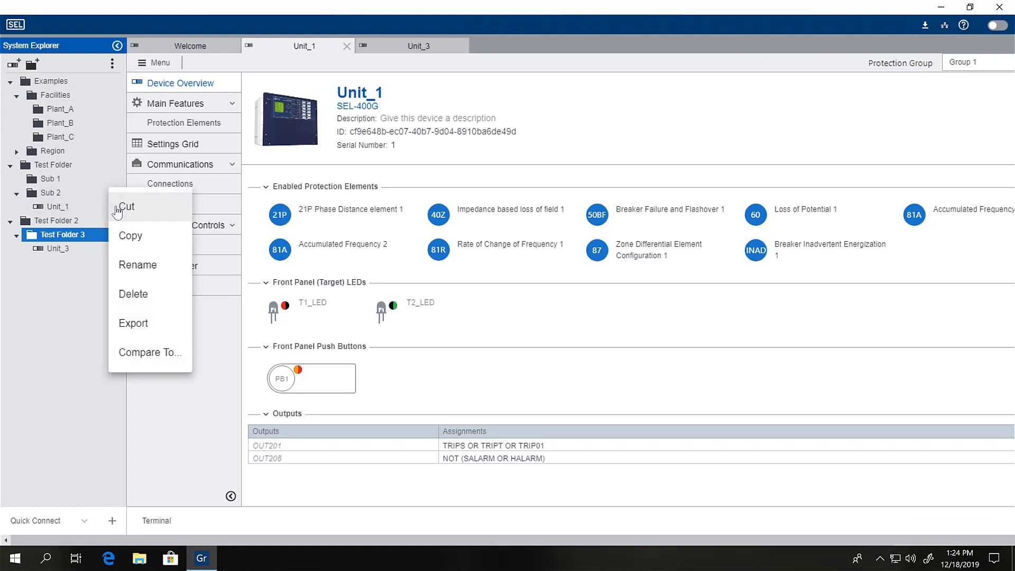
pyautogui.click(143, 352)
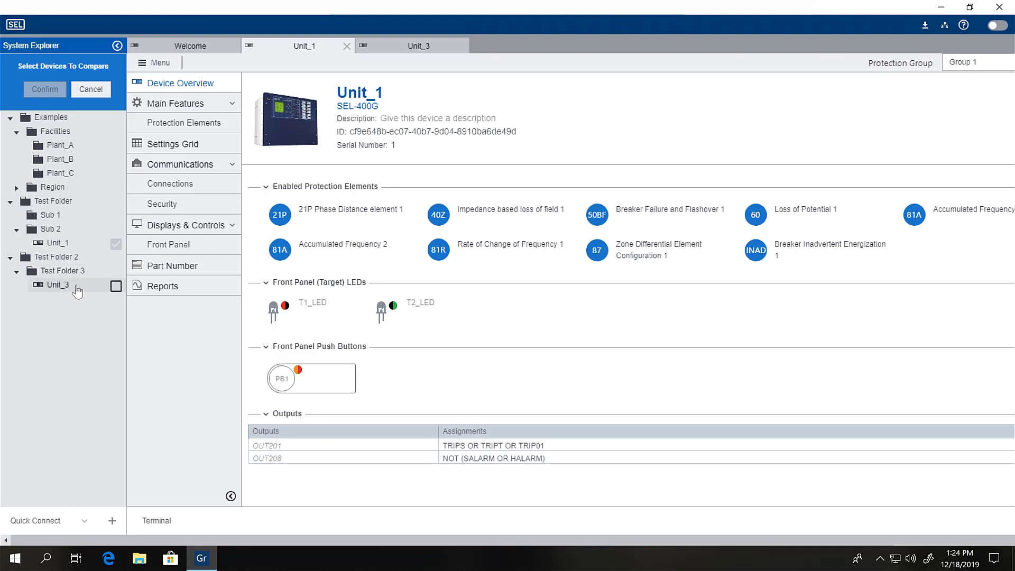
pyautogui.click(116, 286)
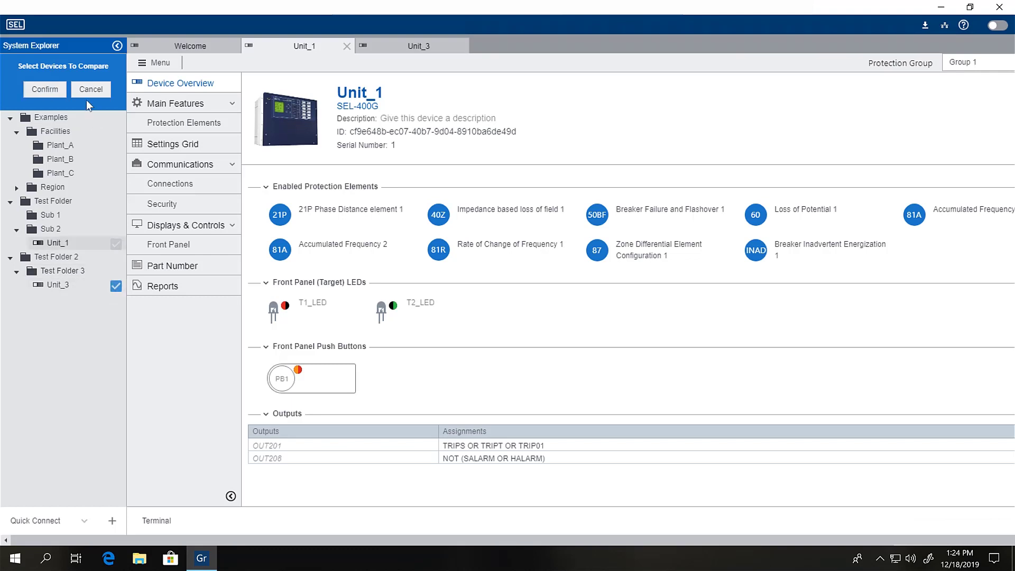
pyautogui.click(45, 90)
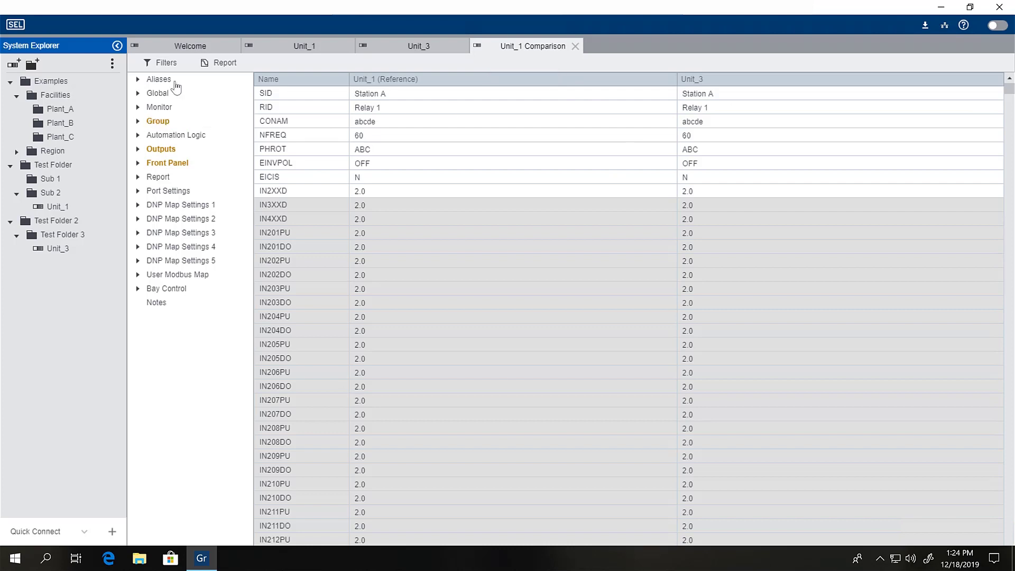
# Step: Turn on the Differences Only filter for the Unit_1 vs Unit_3 comparison
pyautogui.click(172, 65)
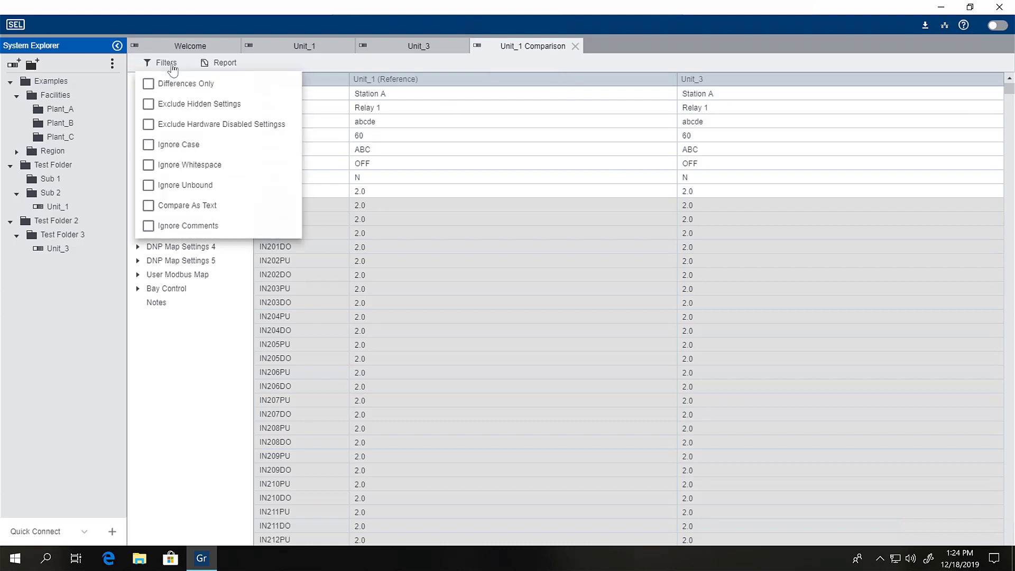
pyautogui.click(149, 83)
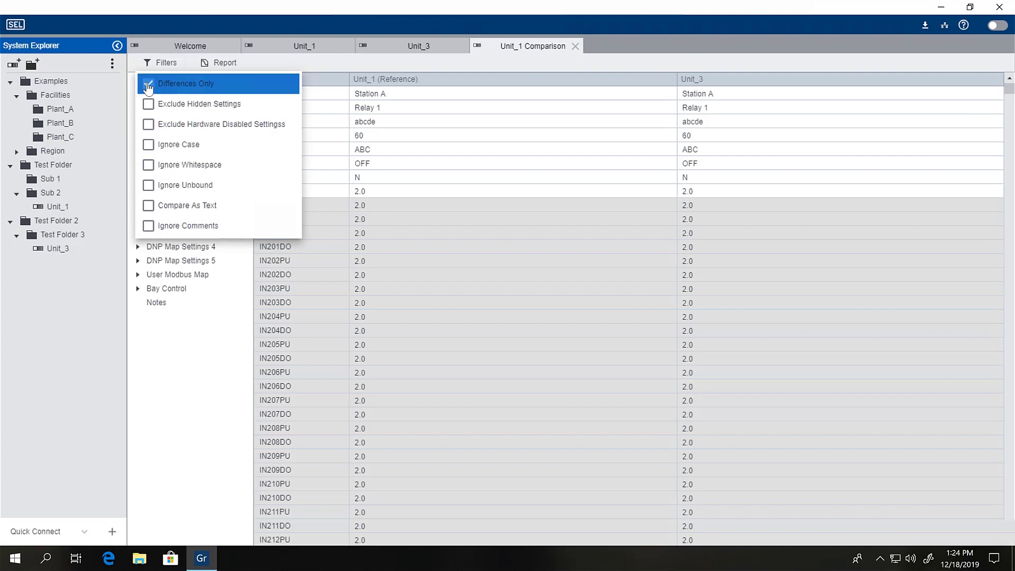